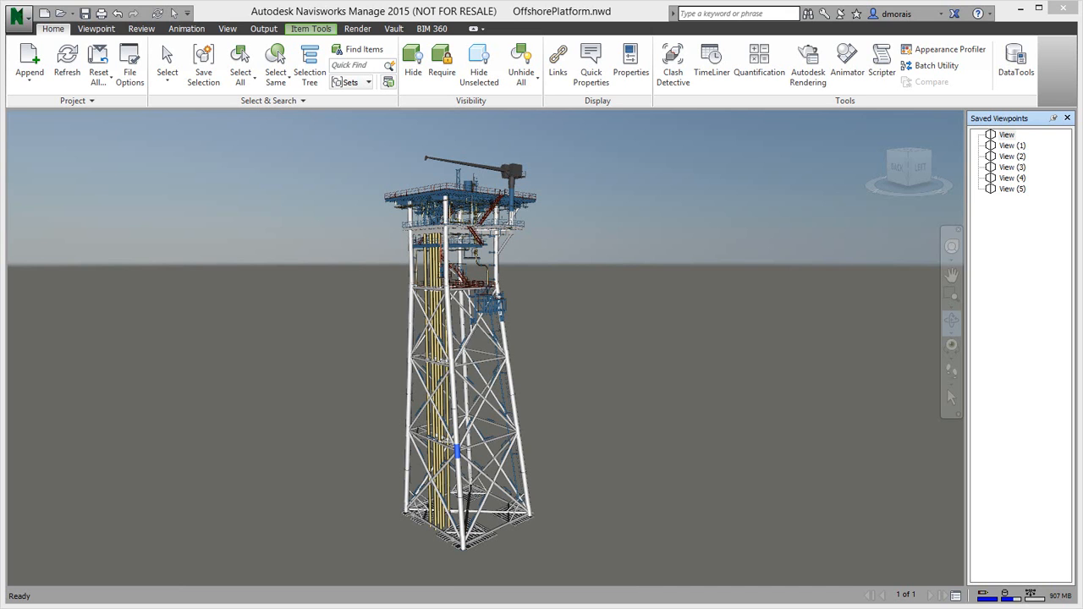
# Review the offshore platform through the saved viewpoints from View to View (5), and look around the jacket joint in the last one.
pyautogui.click(1007, 135)
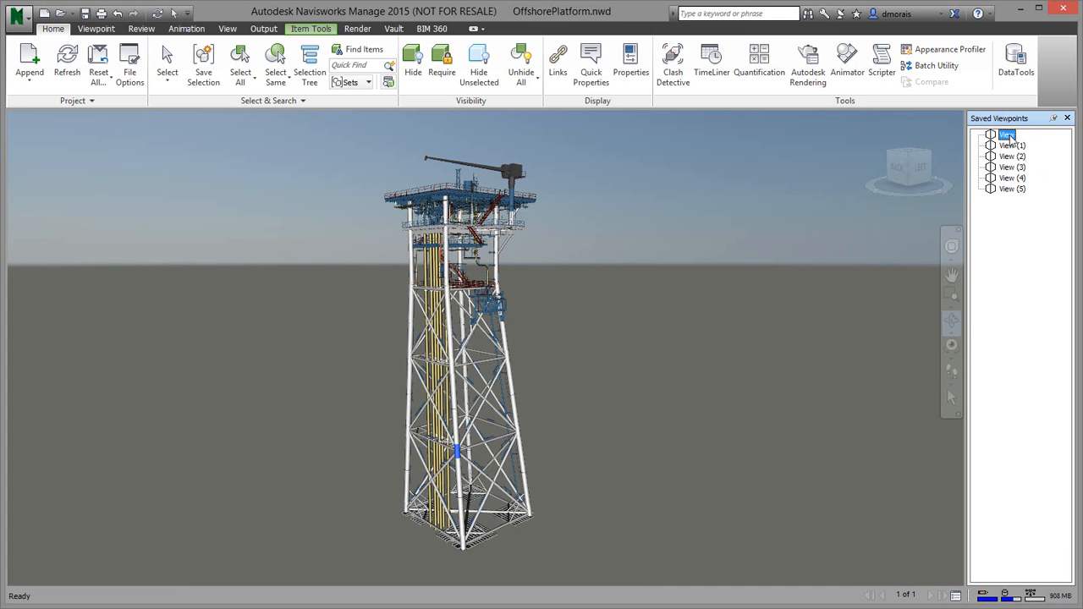
pyautogui.press('Down')
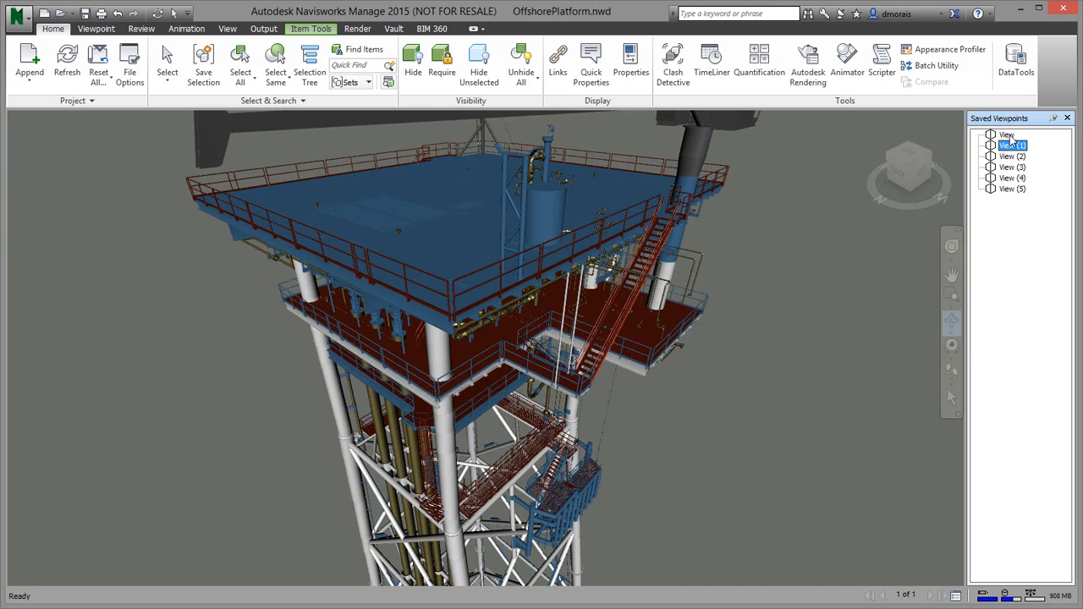
pyautogui.press('Down')
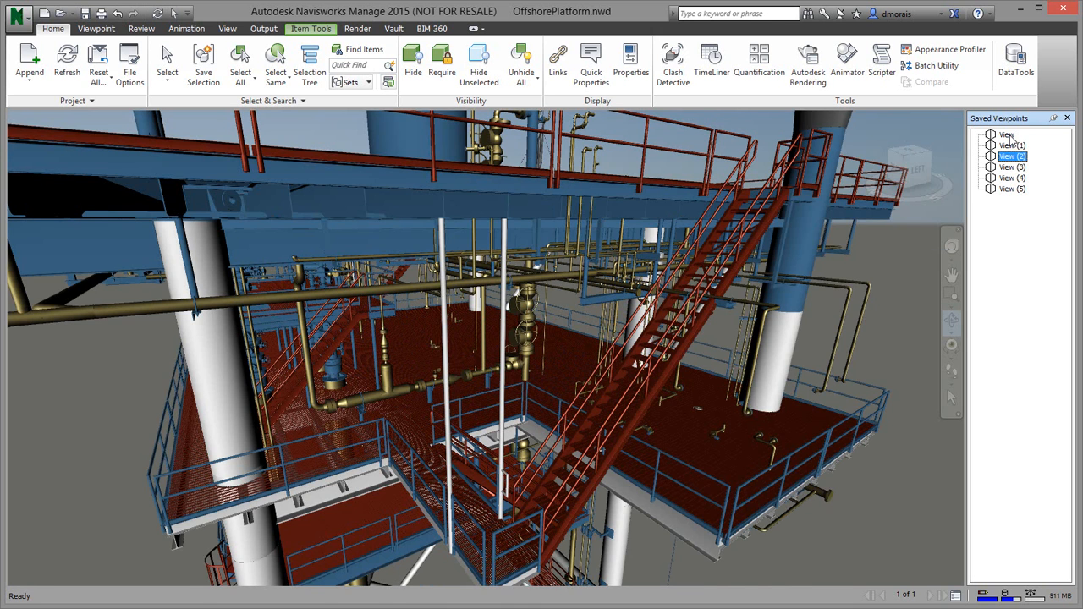
pyautogui.press('Down')
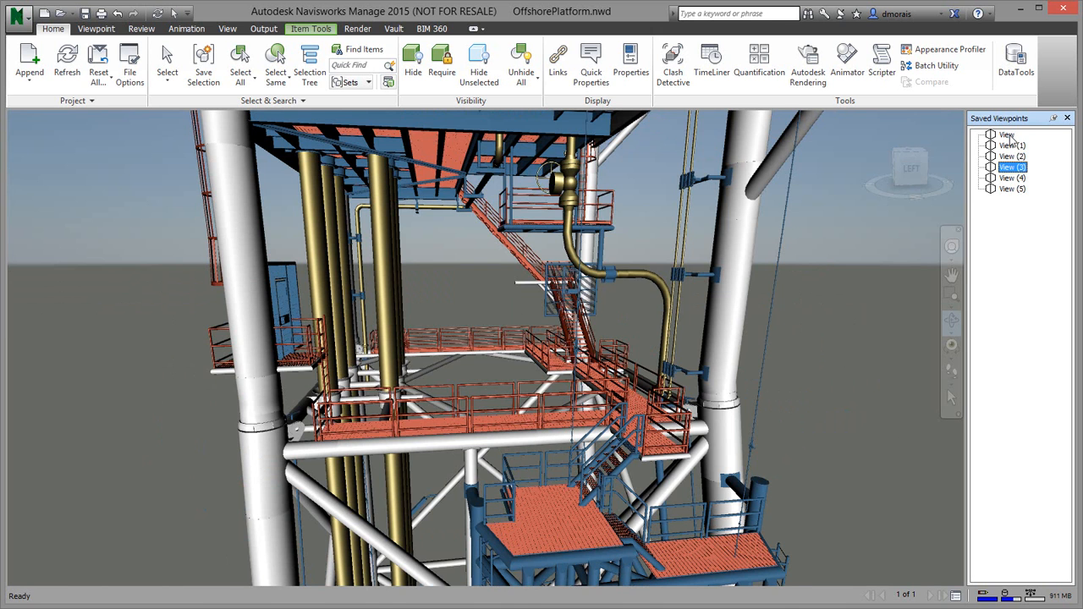
pyautogui.press('Down')
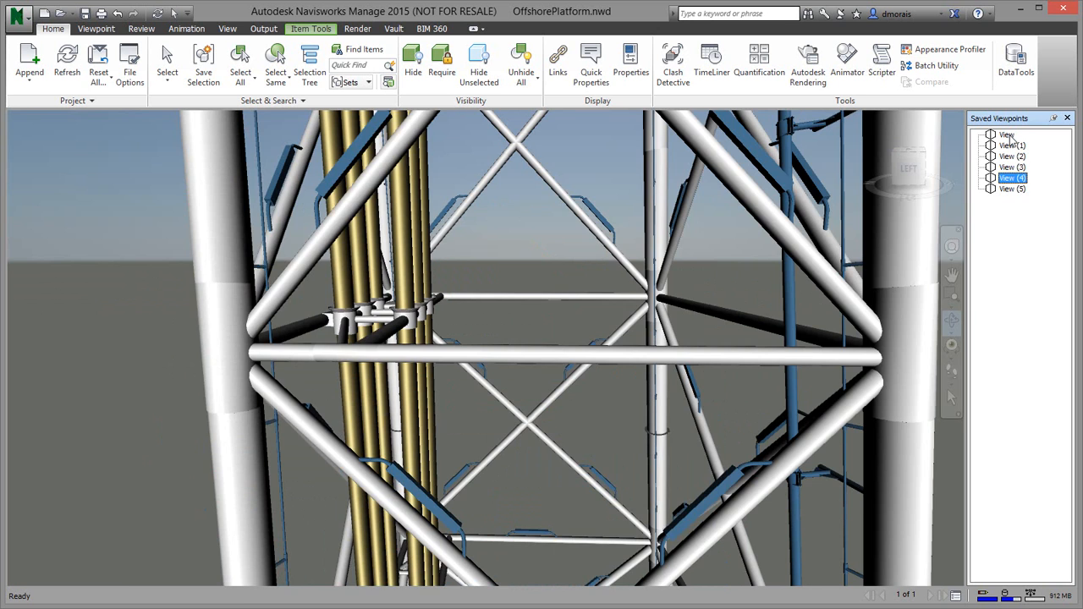
pyautogui.press('Down')
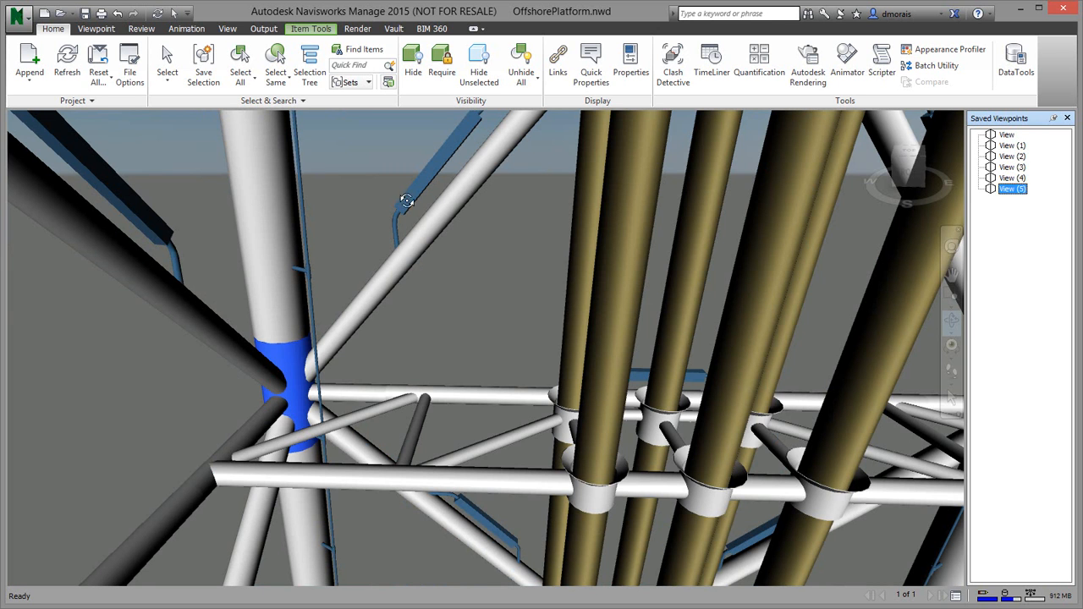
pyautogui.moveTo(398, 316); pyautogui.dragTo(380, 352)
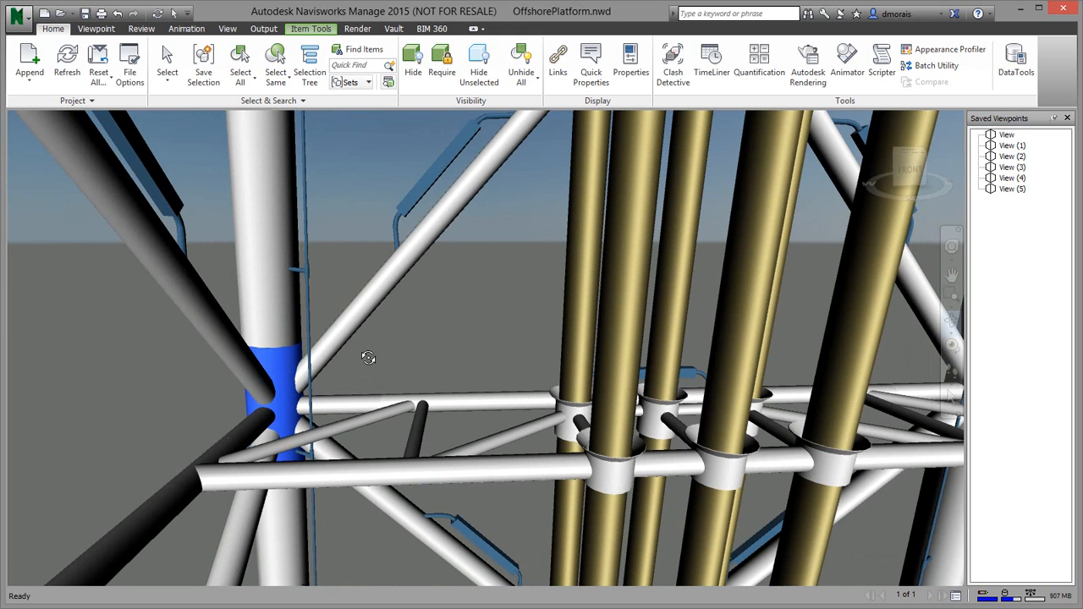
# Select the leg segment and the adjoining brace members one by one at the jacket joint to examine how the structure is divided.
pyautogui.press('Escape')
pyautogui.click(167, 60)
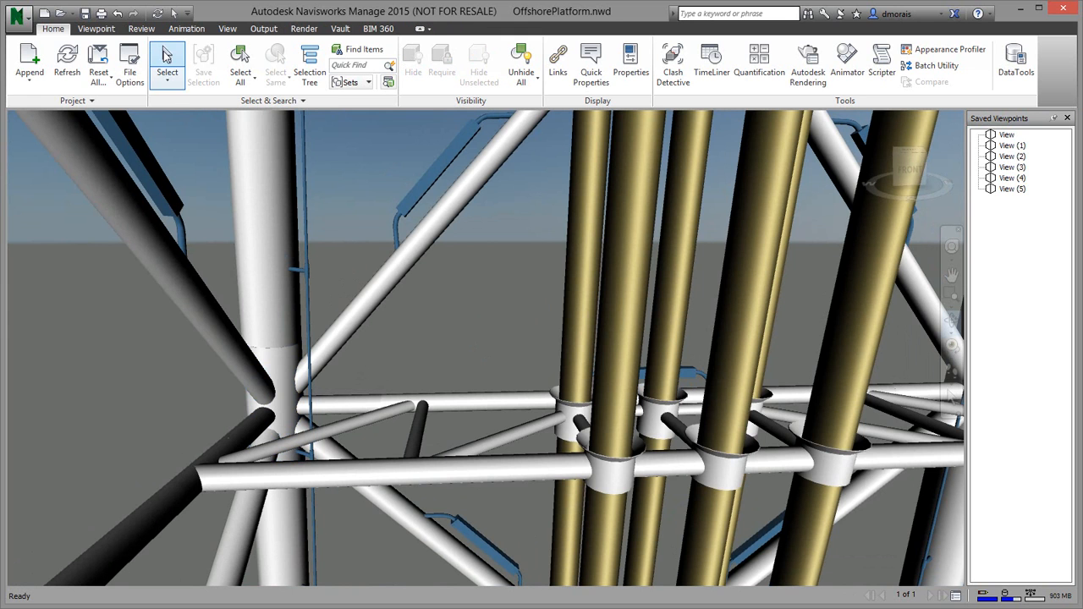
pyautogui.click(288, 402)
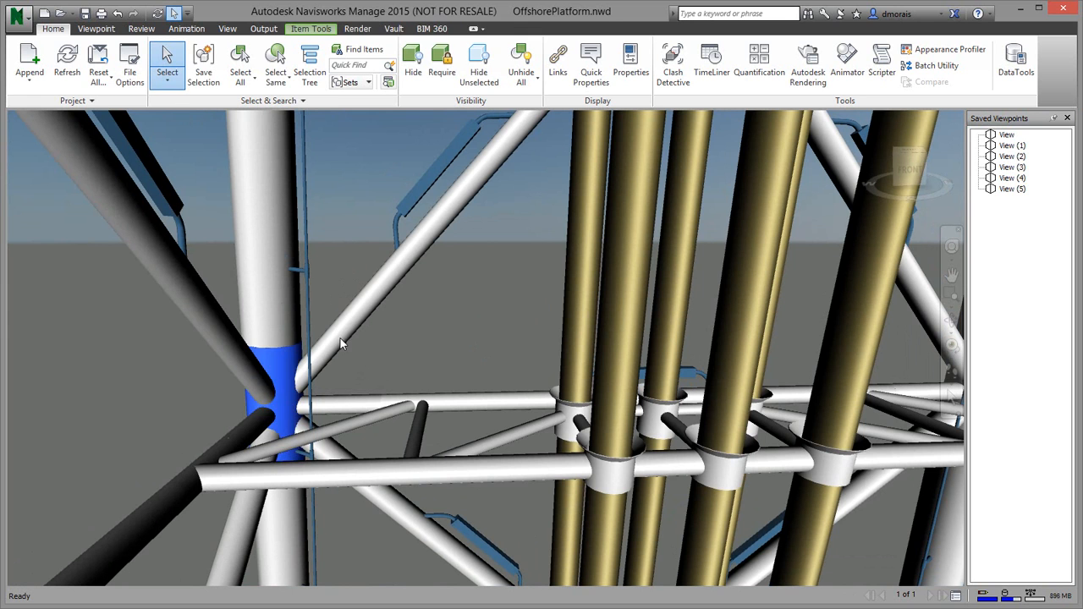
pyautogui.click(337, 345)
pyautogui.click(340, 404)
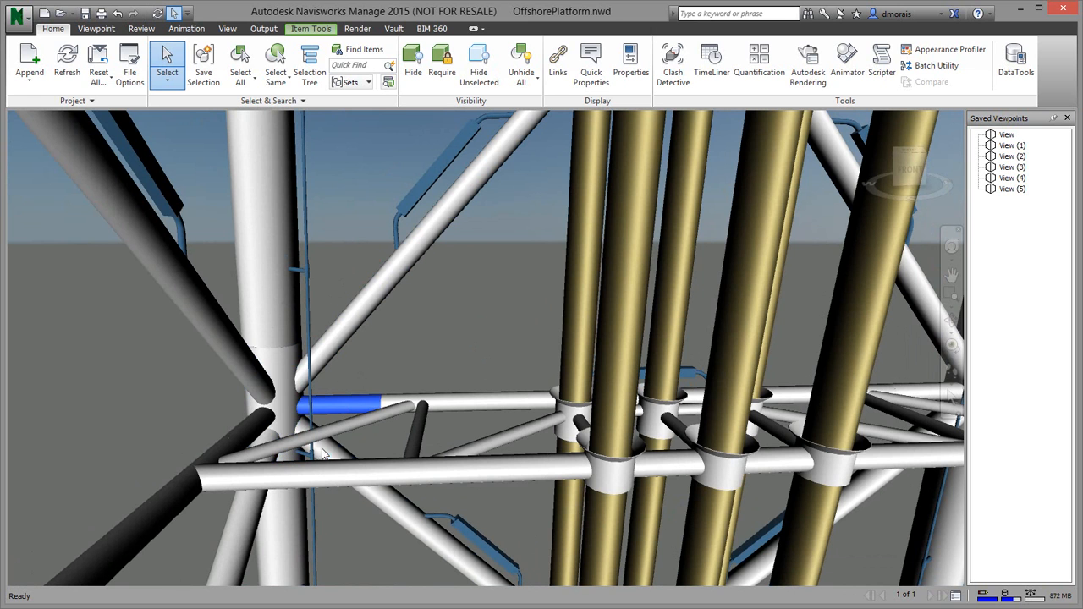
pyautogui.click(320, 452)
pyautogui.click(286, 423)
pyautogui.press('Escape')
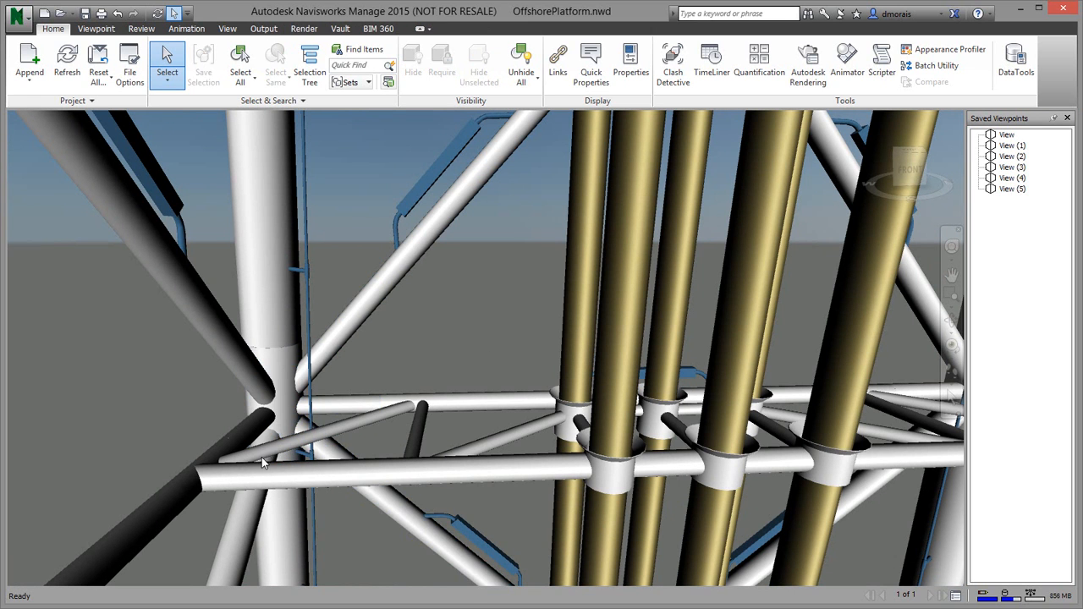
pyautogui.click(272, 452)
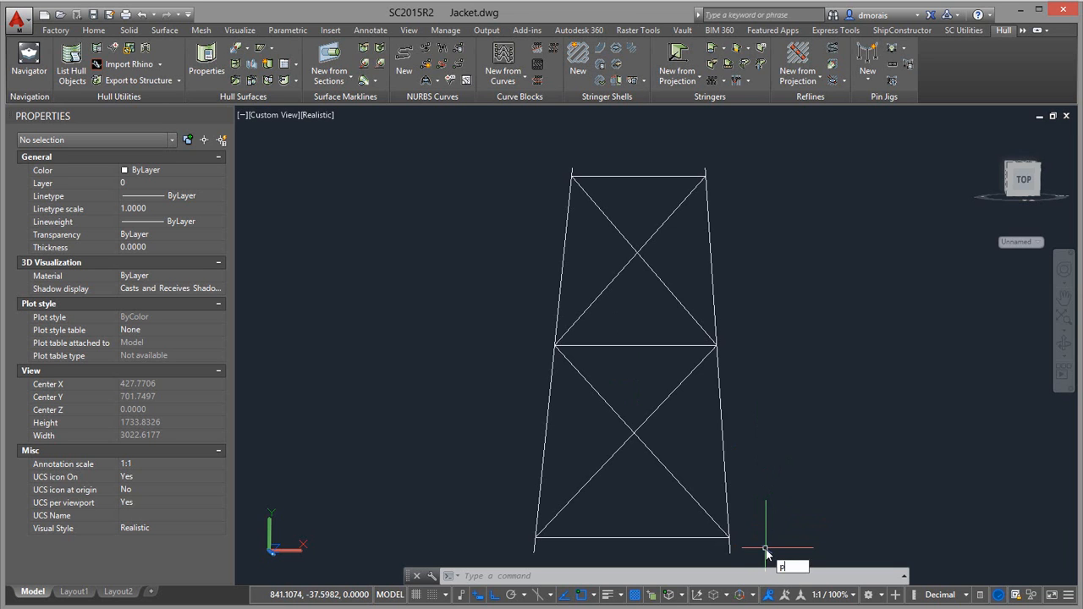
# In the AutoCAD Jacket drawing, create tubes of radius 48 with PIPE along the leg polylines only, excluding all the braces.
pyautogui.press('Return')
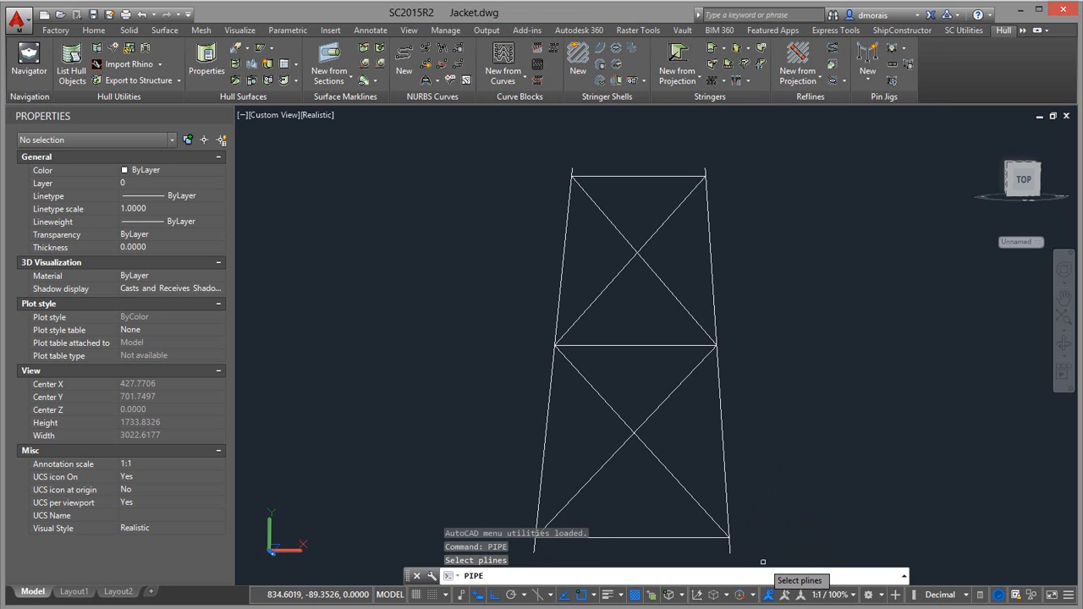
pyautogui.click(771, 555)
pyautogui.click(503, 127)
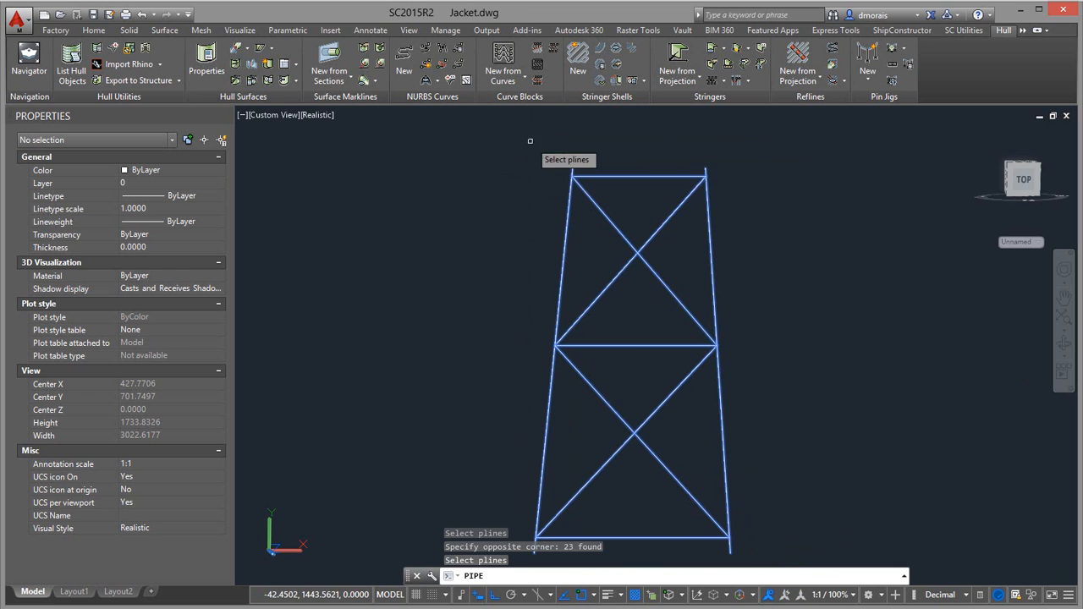
pyautogui.click(684, 164)
pyautogui.keyDown('shift'); pyautogui.click(609, 533); pyautogui.keyUp('shift')
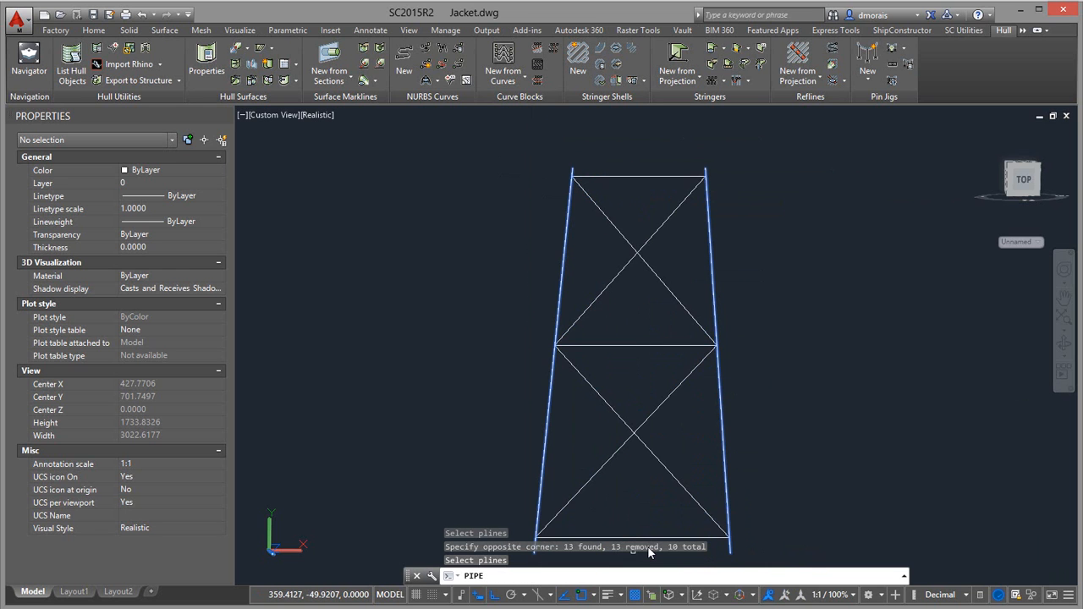
pyautogui.press('Return')
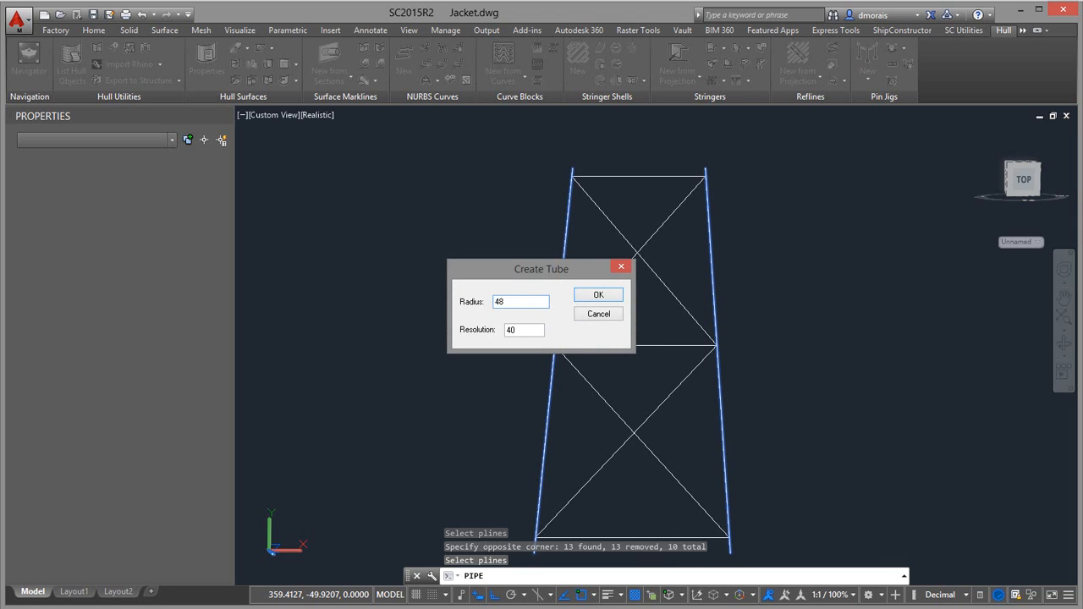
pyautogui.write('48')
pyautogui.press('Return')
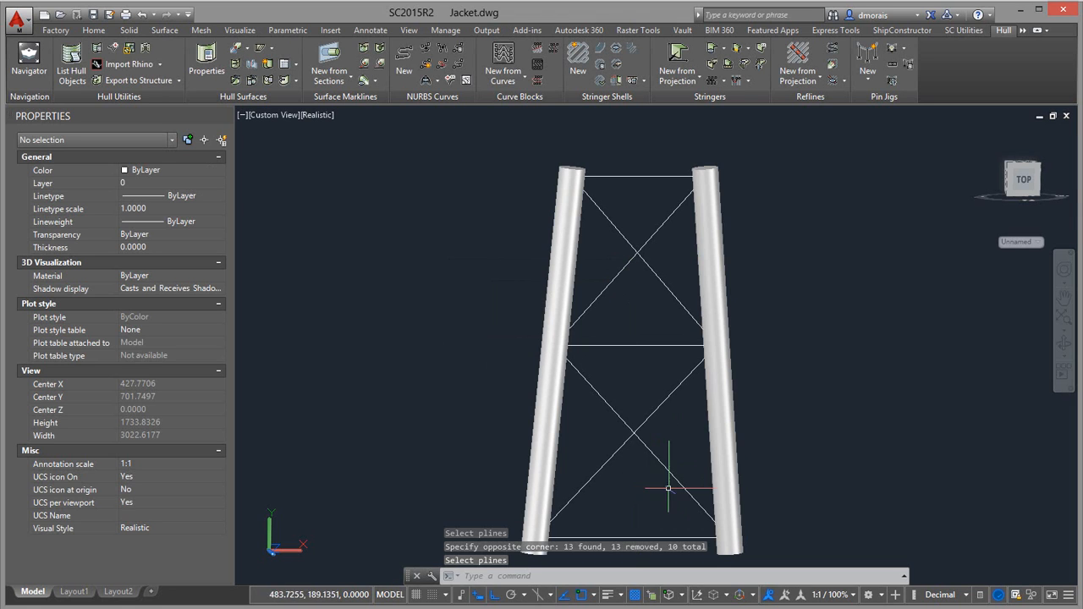
# Create tubes of radius 18 with PIPE along all the horizontal and diagonal brace polylines.
pyautogui.press('Return')
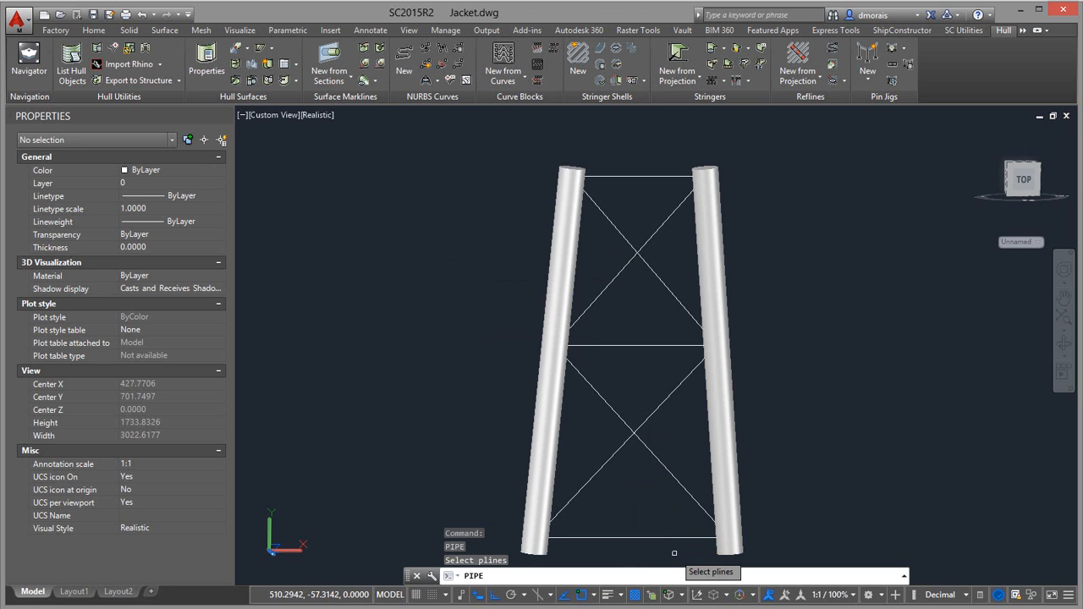
pyautogui.click(674, 554)
pyautogui.click(613, 197)
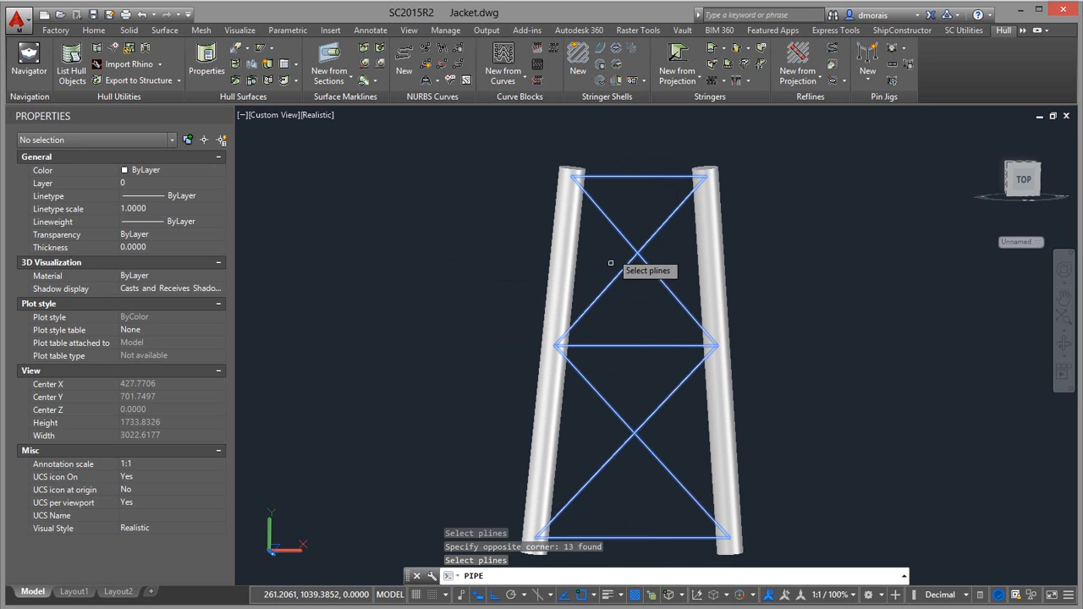
pyautogui.press('Return')
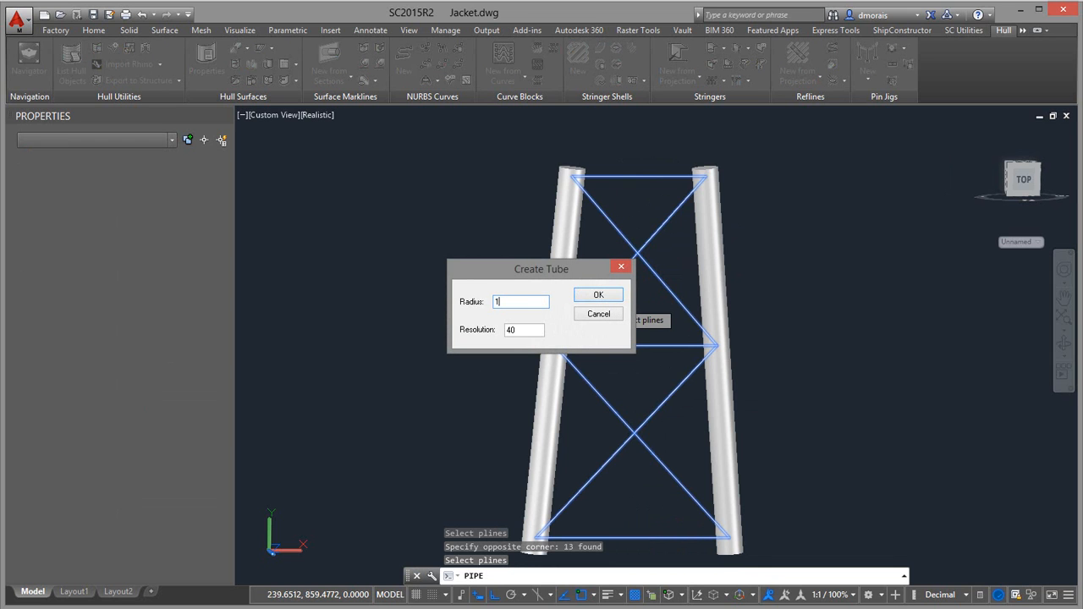
pyautogui.write('18')
pyautogui.press('Return')
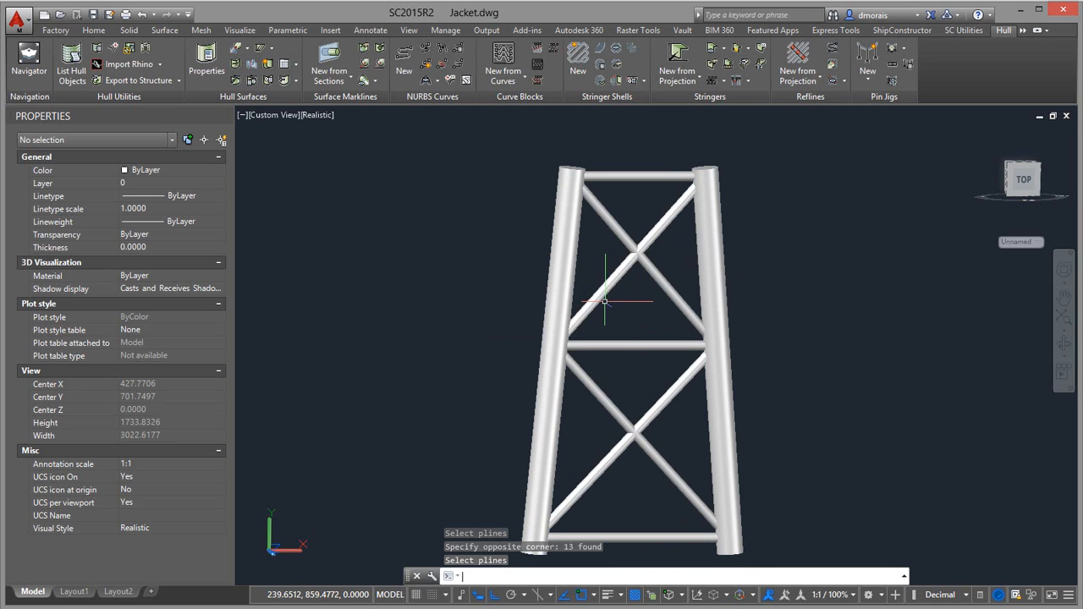
# Select the entire jacket frame and assign random colors to its members.
pyautogui.click(761, 560)
pyautogui.click(516, 154)
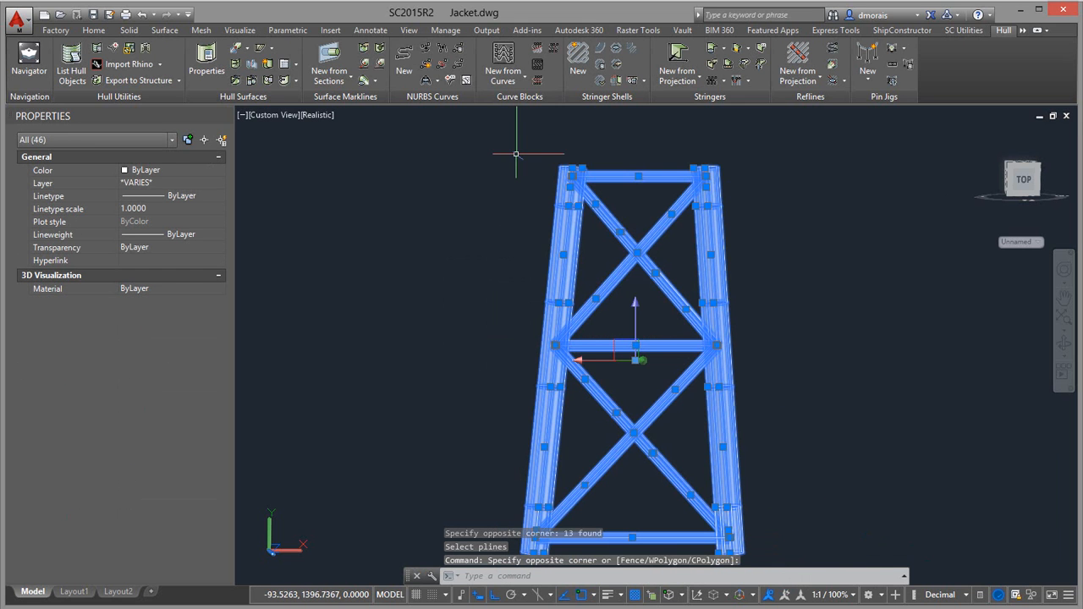
pyautogui.click(955, 33)
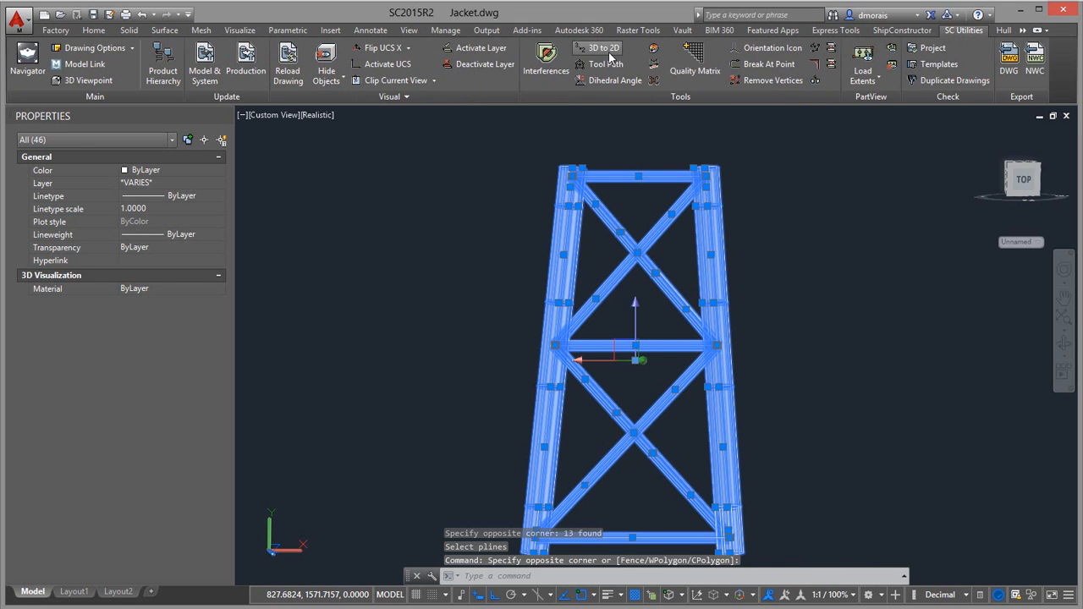
pyautogui.click(652, 52)
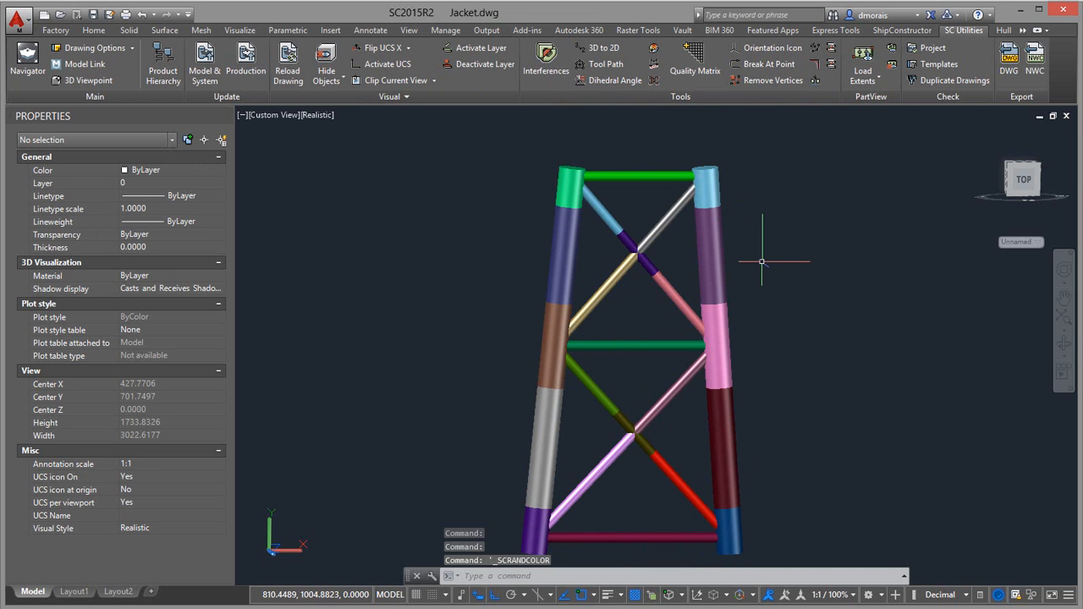
# Inspect the object type of individual brace segments in the upper bay, clearing the selection after each.
pyautogui.click(608, 222)
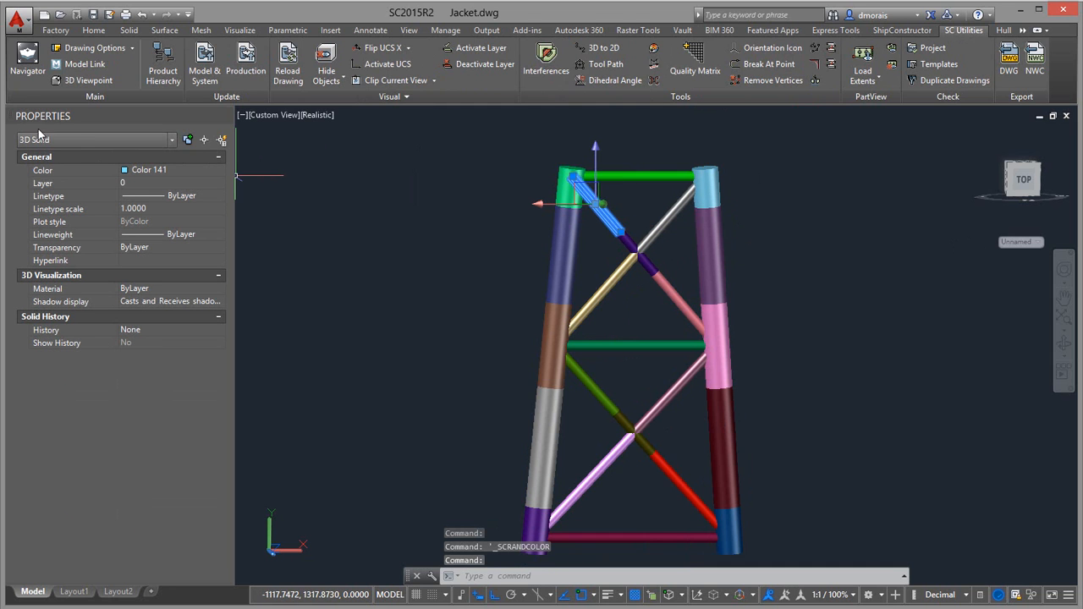
pyautogui.press('Escape')
pyautogui.click(647, 240)
pyautogui.press('Escape')
pyautogui.click(650, 235)
pyautogui.press('Escape')
pyautogui.click(672, 176)
pyautogui.press('Escape')
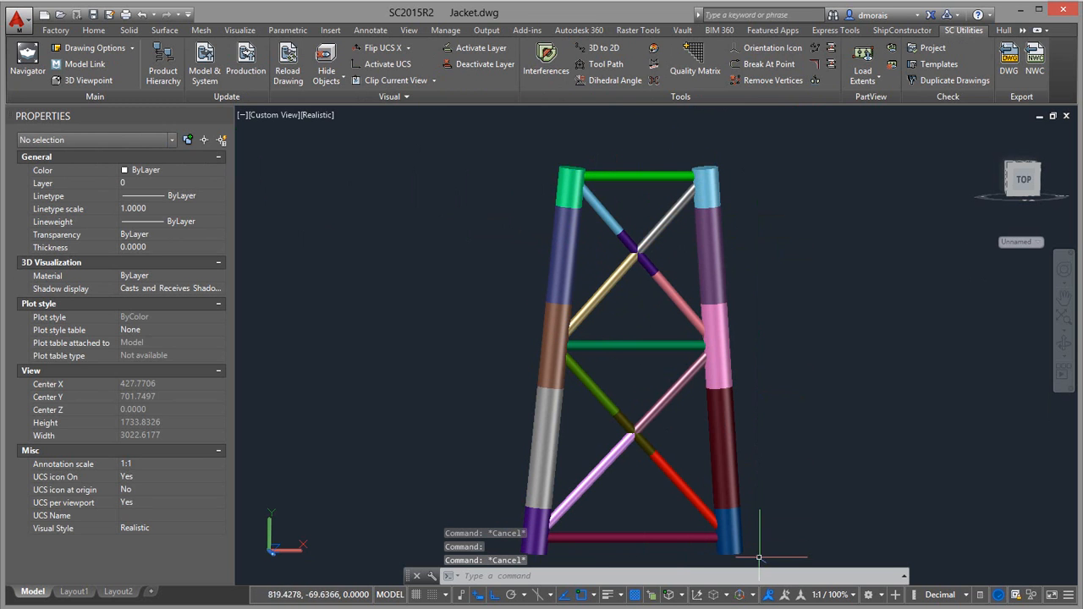
# Explode all the jacket's solid tubes into surfaces and check the object type of the top horizontal brace.
pyautogui.click(758, 556)
pyautogui.click(593, 153)
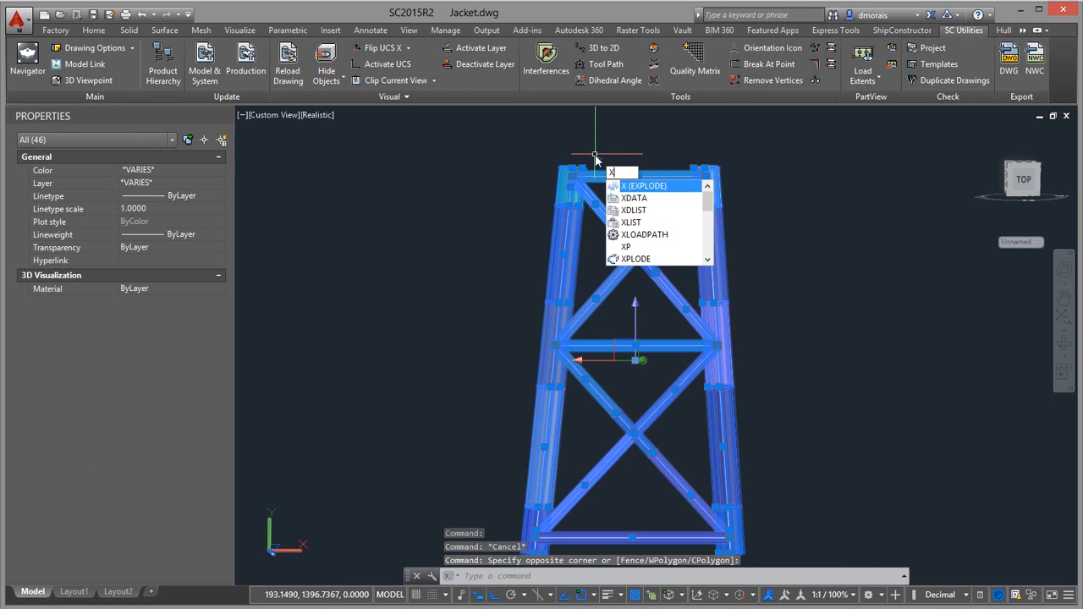
pyautogui.press('Return')
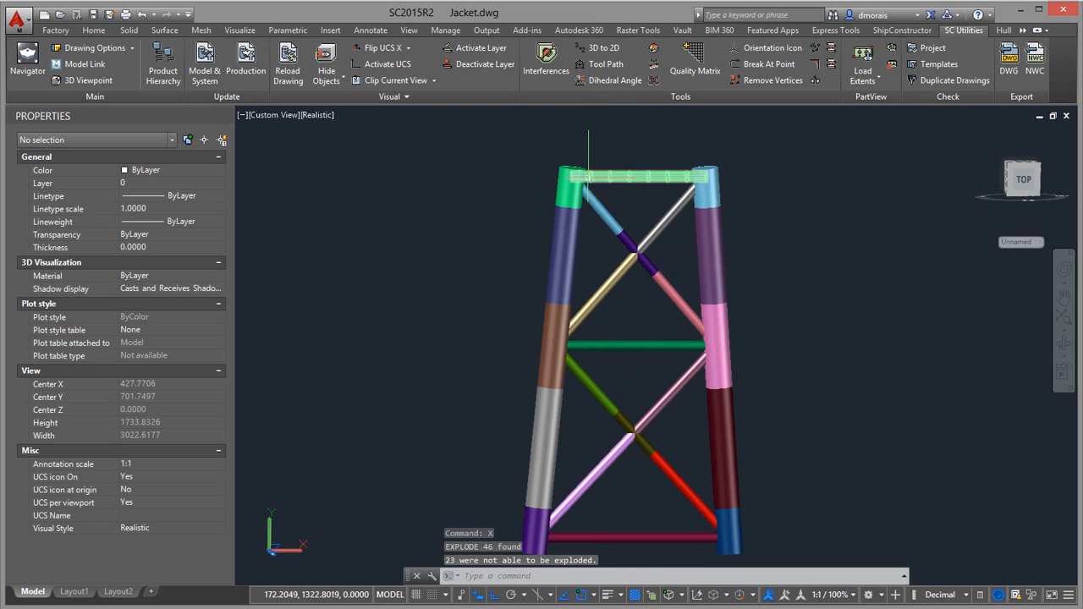
pyautogui.click(628, 177)
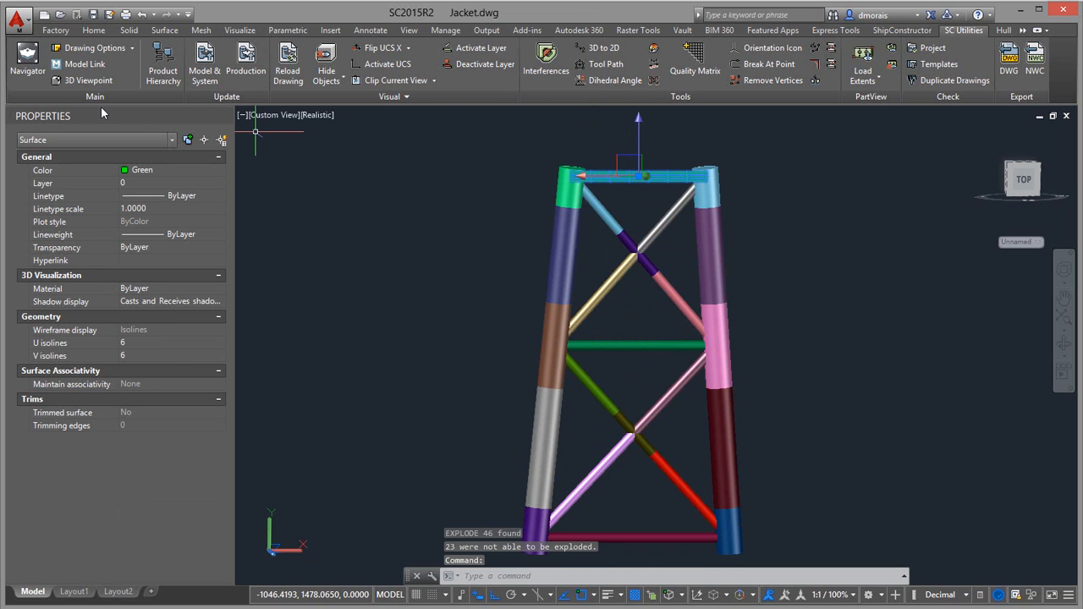
pyautogui.press('Escape')
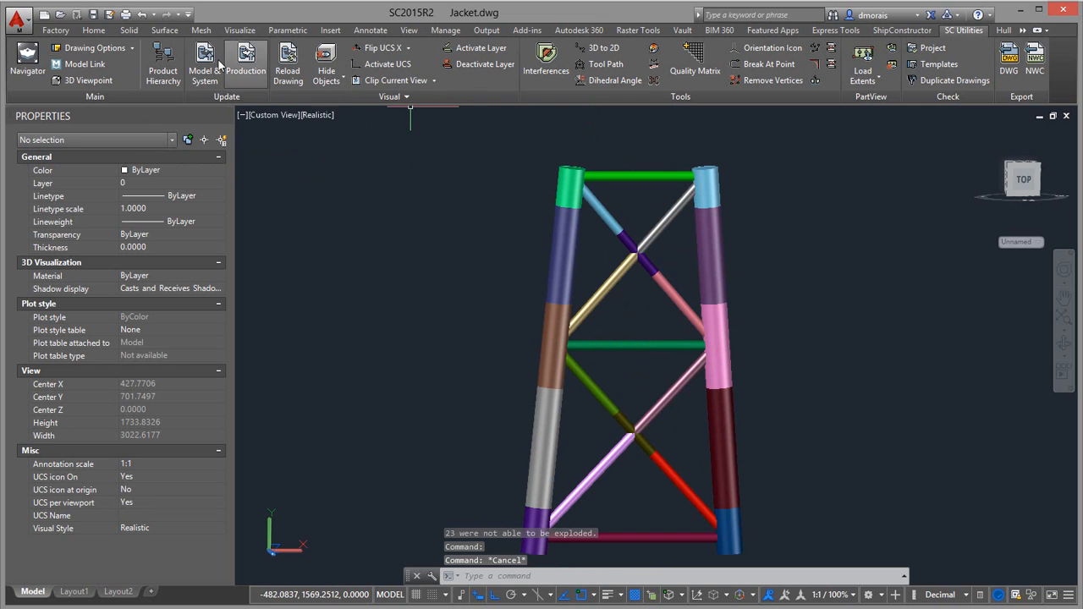
# Trim the top horizontal and the light blue upper-bay diagonal against the green top section of the left leg with SURFTRIM.
pyautogui.click(163, 30)
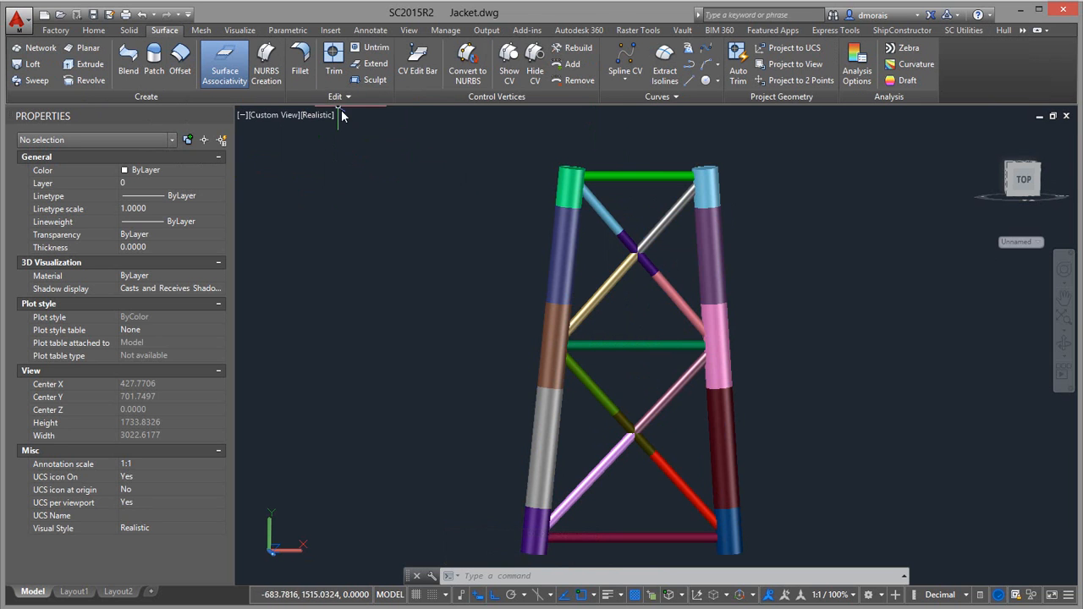
pyautogui.click(335, 55)
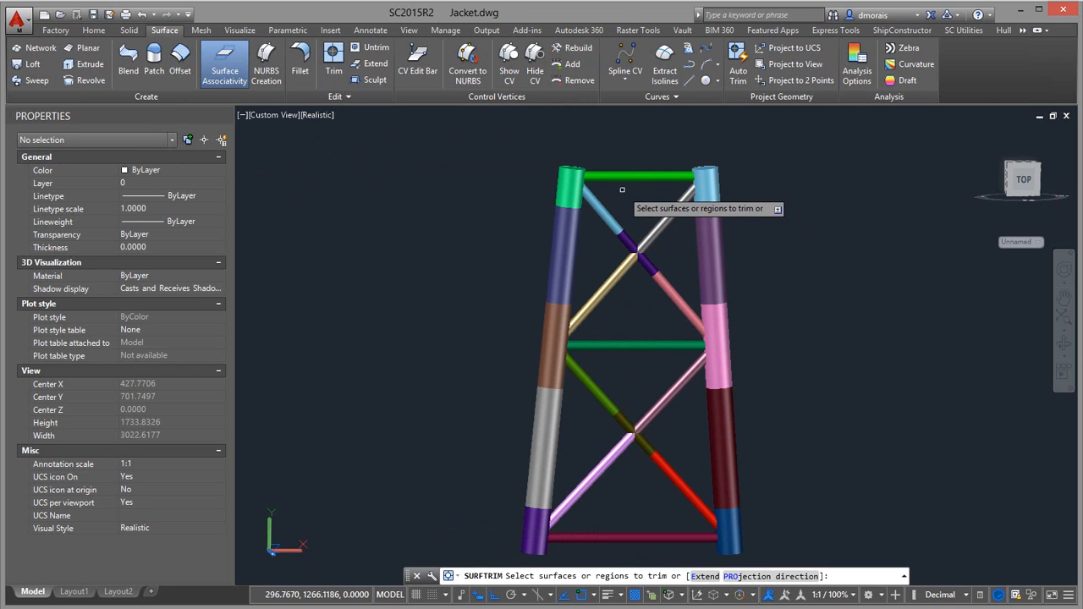
pyautogui.click(594, 193)
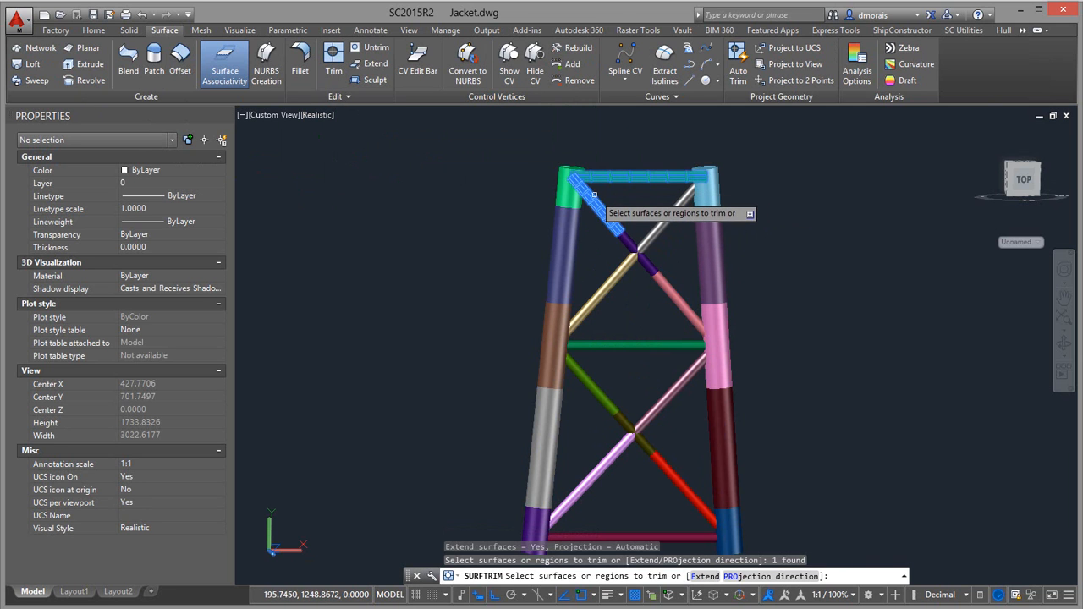
pyautogui.click(594, 195)
pyautogui.press('Return')
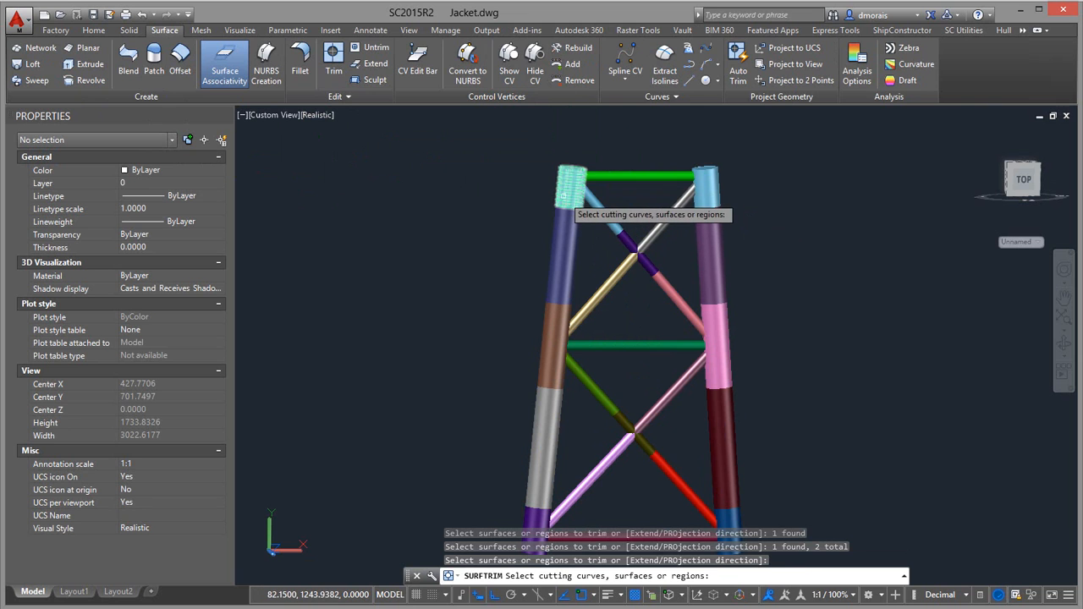
pyautogui.click(569, 195)
pyautogui.press('Return')
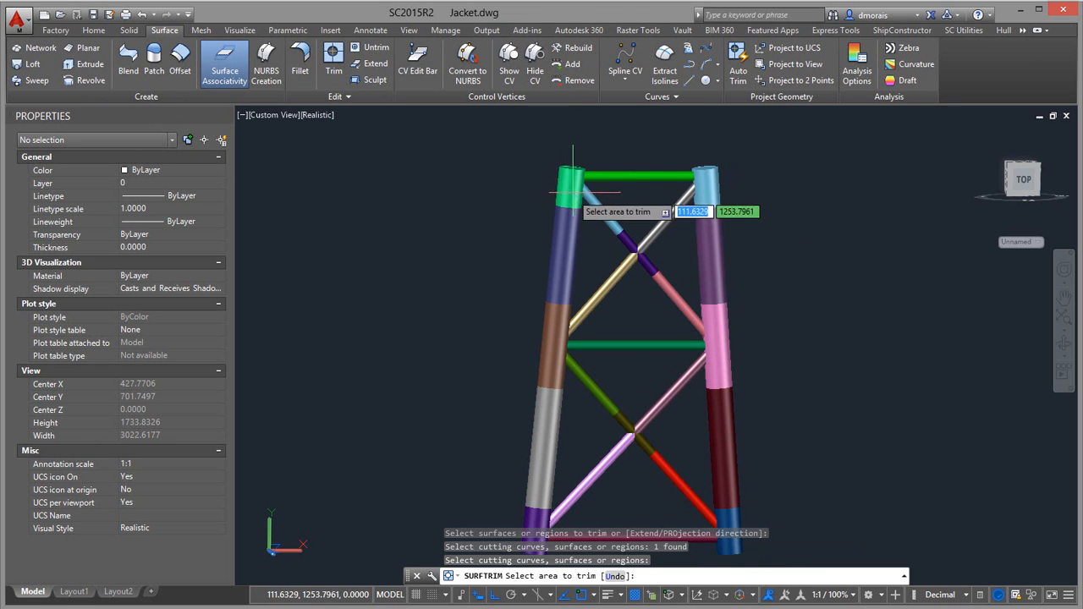
pyautogui.click(573, 191)
pyautogui.click(578, 186)
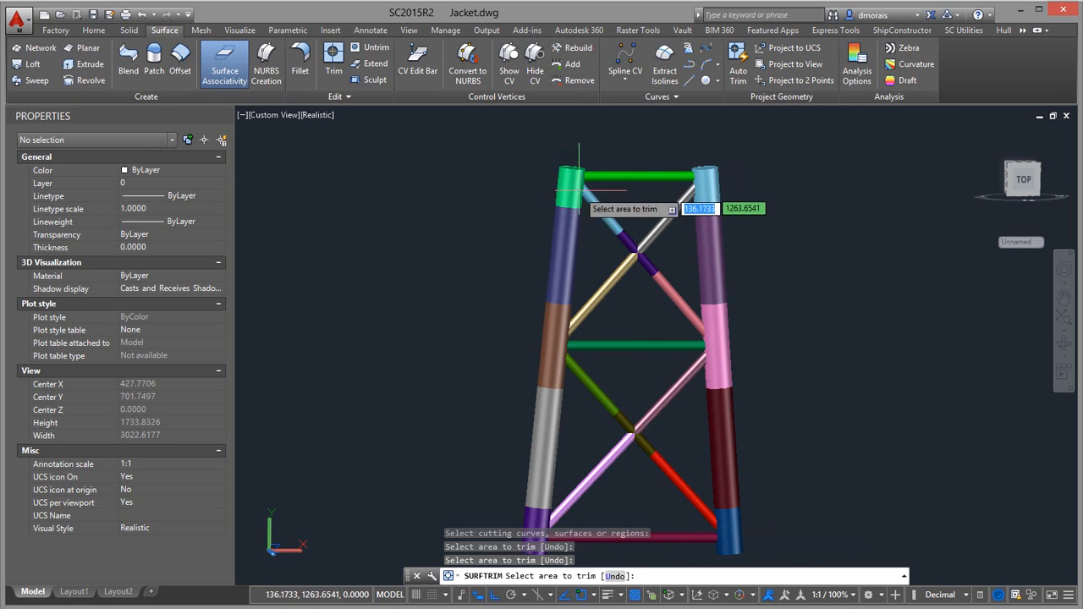
pyautogui.scroll(3, 578, 186)
pyautogui.press('Return')
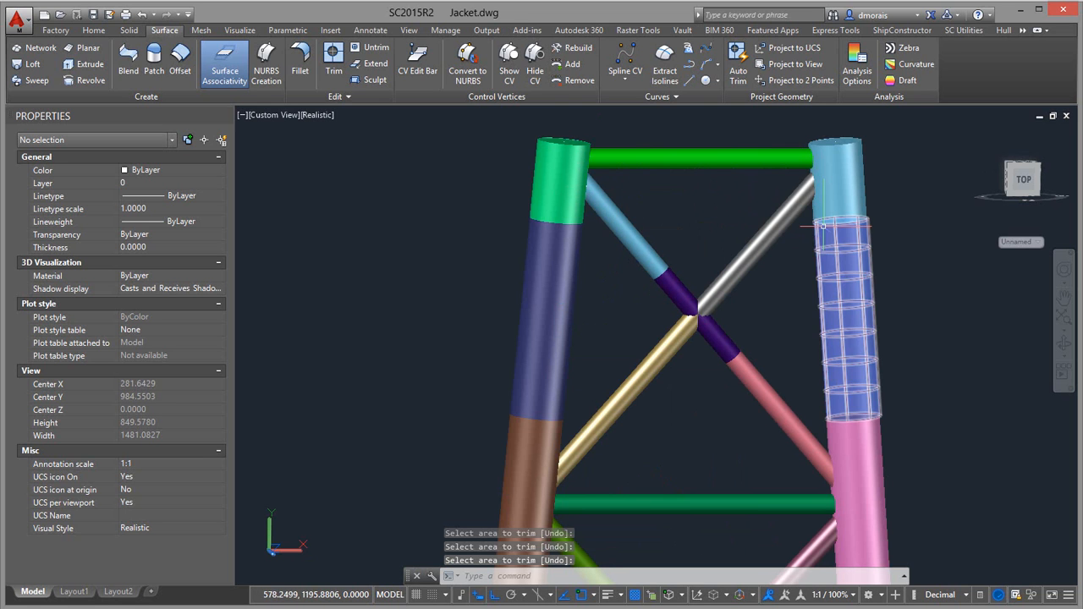
# Trim the top horizontal and the gray upper-bay diagonal against the light blue top section of the right leg.
pyautogui.press('Return')
pyautogui.click(797, 216)
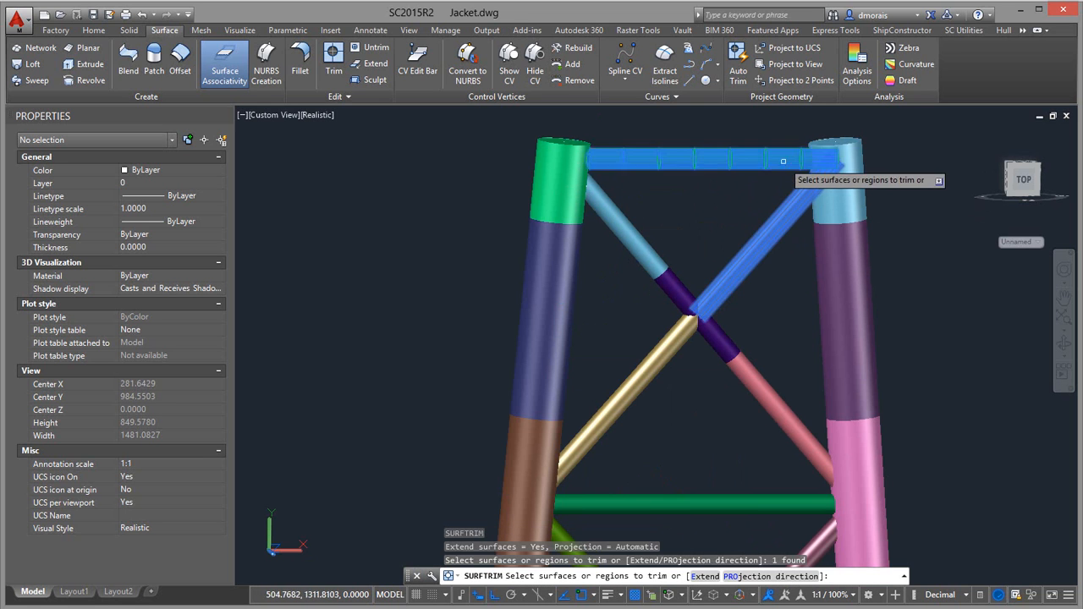
pyautogui.click(784, 165)
pyautogui.press('Return')
pyautogui.click(817, 199)
pyautogui.press('Return')
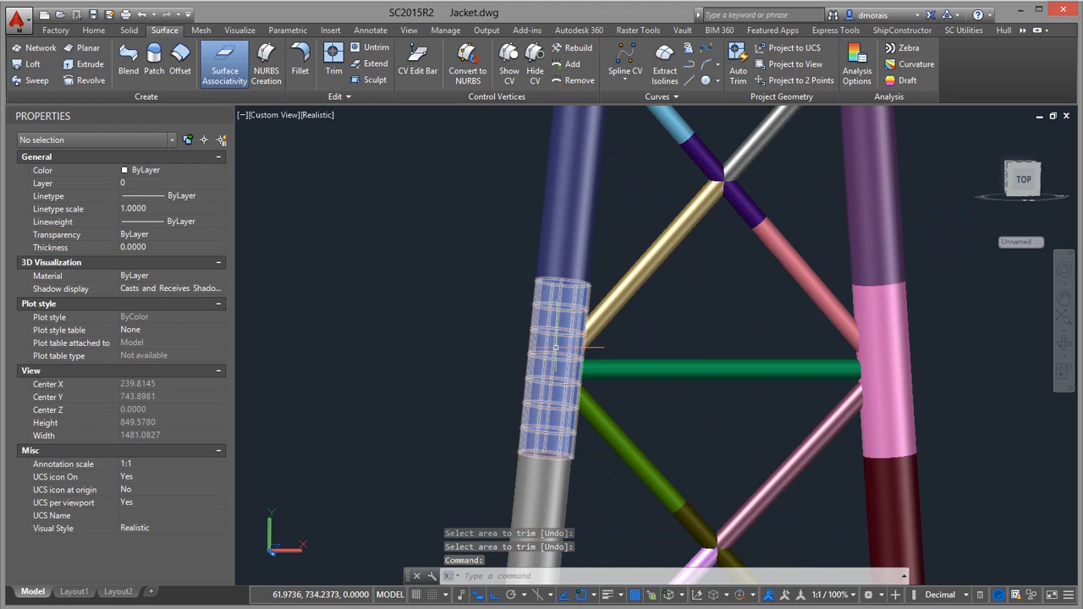
# Trim the mid-level horizontal and adjoining diagonals against the brown left and pink right leg sections.
pyautogui.click(557, 364)
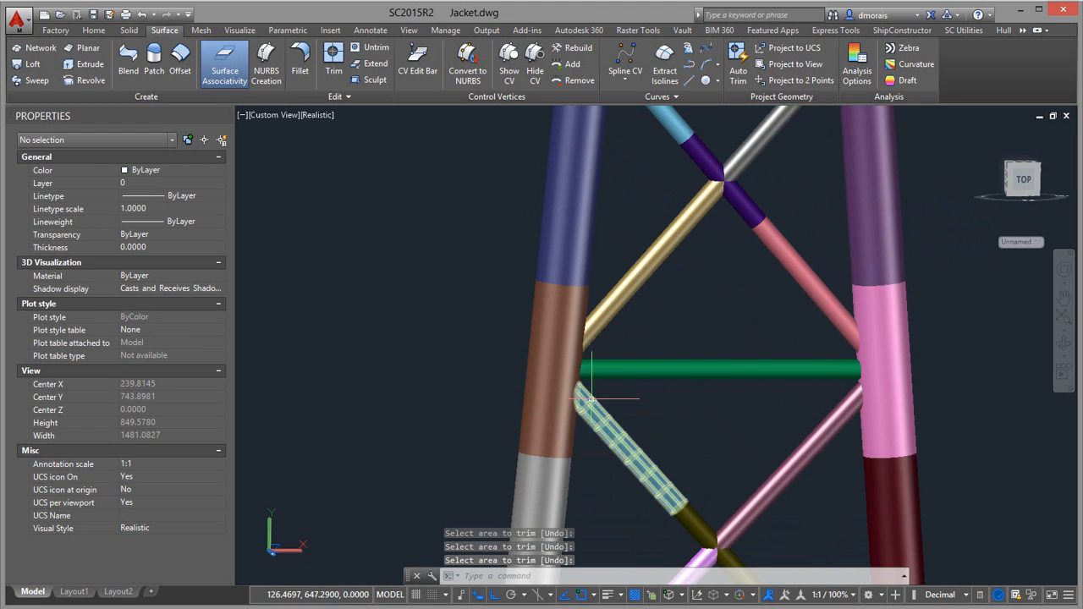
pyautogui.click(906, 322)
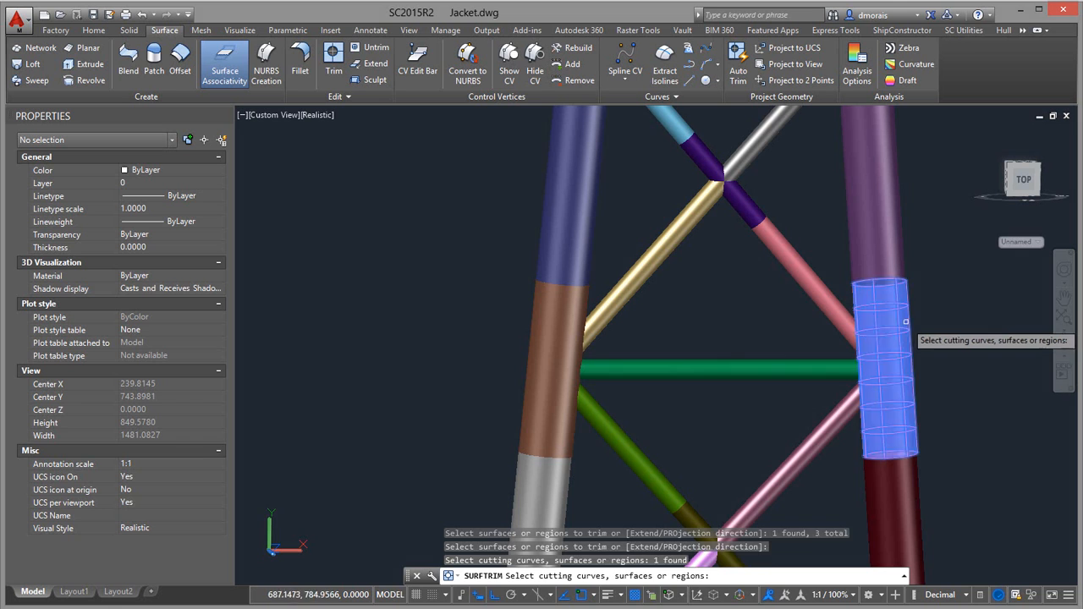
pyautogui.press('Return')
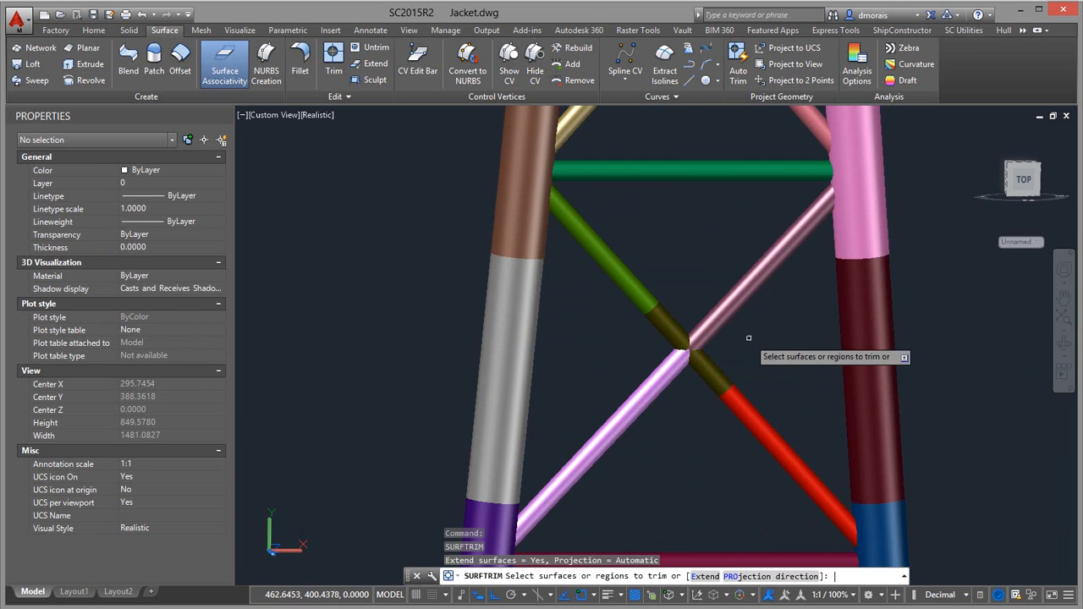
pyautogui.click(662, 374)
pyautogui.press('Return')
pyautogui.click(684, 355)
pyautogui.press('Return')
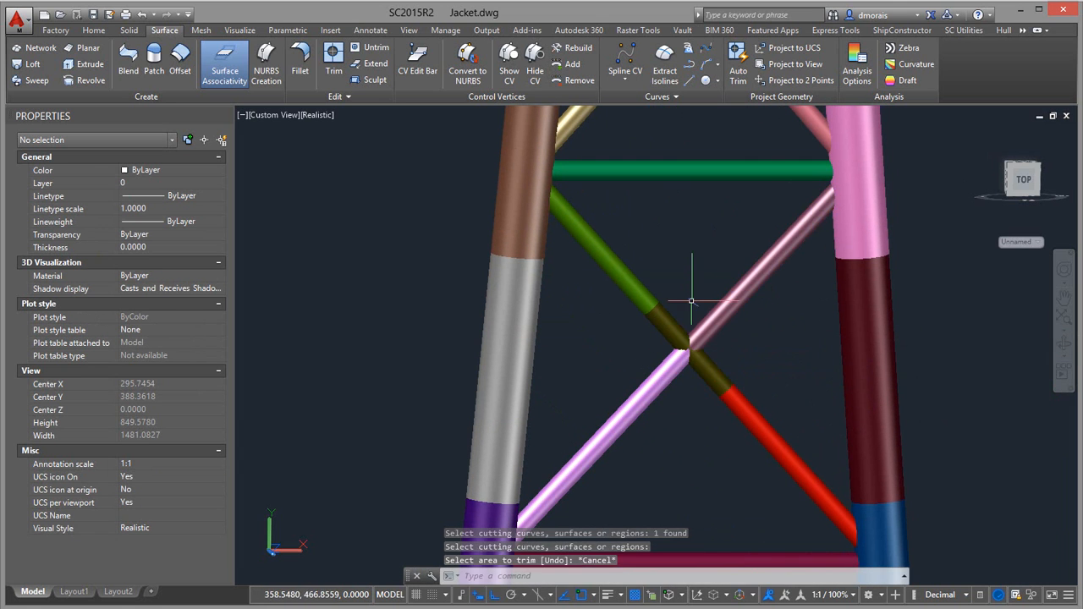
# Trim the violet lower-bay diagonal against the dark olive brace at the lower X crossing.
pyautogui.click(666, 383)
pyautogui.press('Return')
pyautogui.click(699, 346)
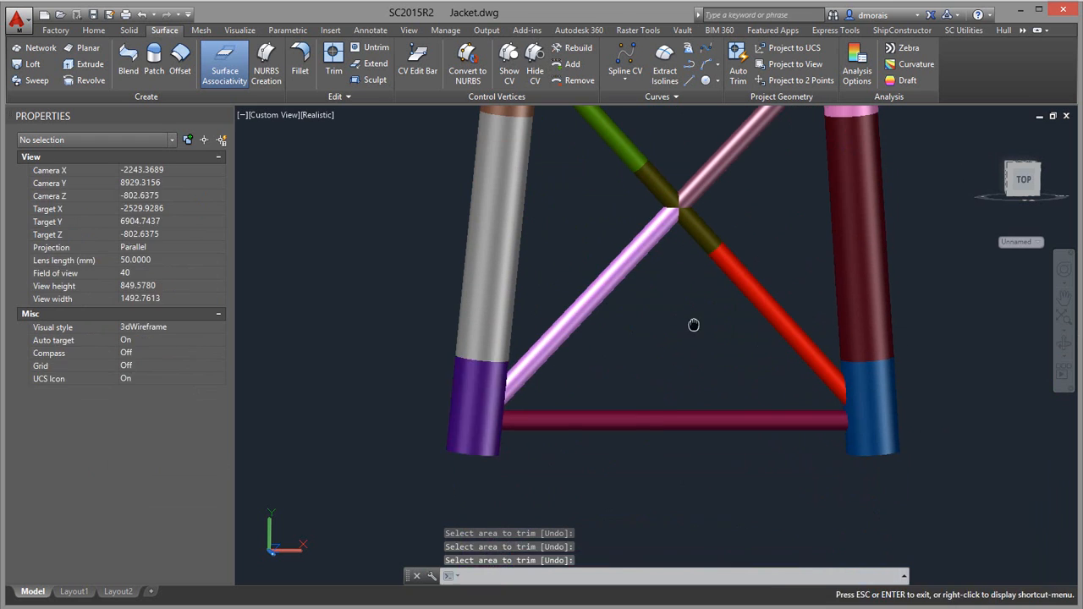
# Trim the bottom horizontal and the violet lower diagonal against the purple bottom section of the left leg.
pyautogui.click(522, 415)
pyautogui.click(522, 414)
pyautogui.press('Return')
pyautogui.click(489, 449)
pyautogui.press('Return')
pyautogui.click(495, 420)
pyautogui.click(497, 395)
pyautogui.press('Return')
# Trim the bottom horizontal and the red lower diagonal against the blue bottom section of the right leg.
pyautogui.press('Return')
pyautogui.click(827, 372)
pyautogui.press('Return')
pyautogui.click(856, 411)
pyautogui.press('Return')
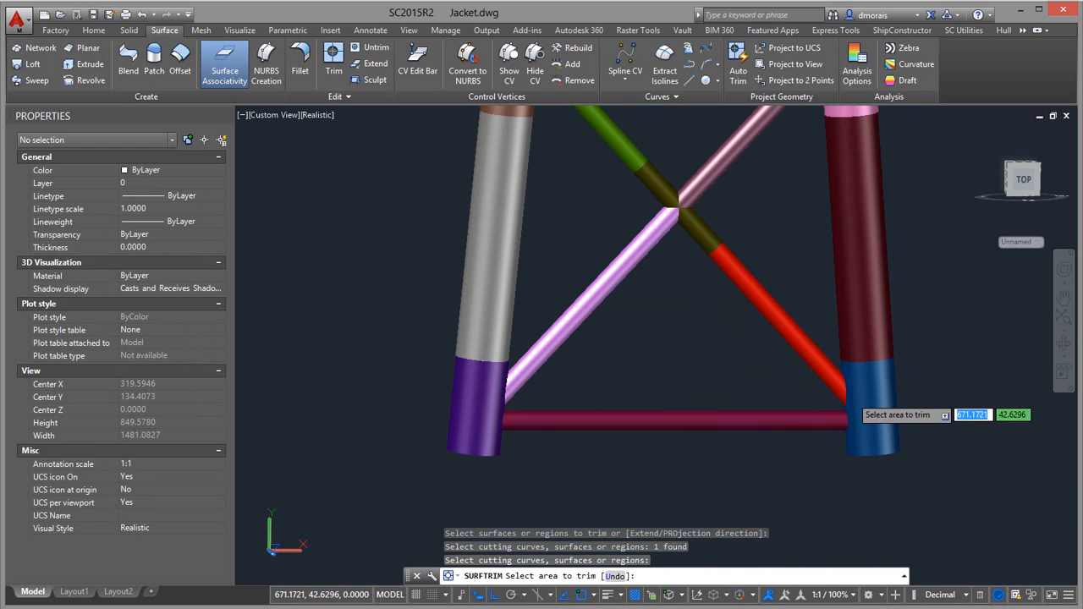
pyautogui.click(853, 396)
pyautogui.click(855, 415)
pyautogui.press('Return')
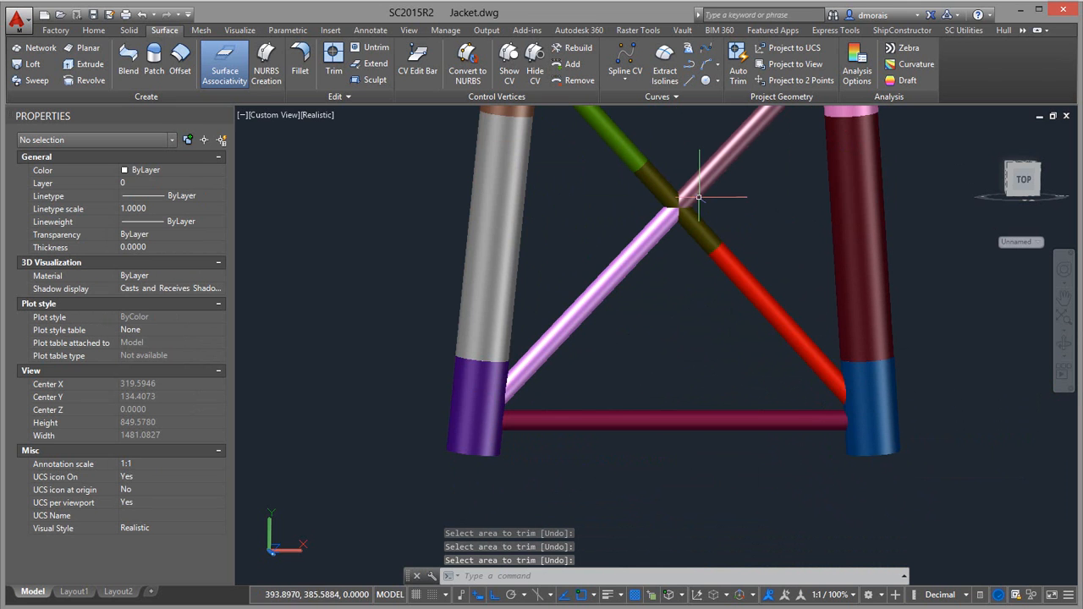
# Select the entire jacket frame and convert its AutoCAD surfaces into ShipConstructor hull surfaces.
pyautogui.scroll(-2, 674, 301)
pyautogui.moveTo(734, 239); pyautogui.dragTo(726, 356, button='middle')
pyautogui.scroll(-2, 726, 355)
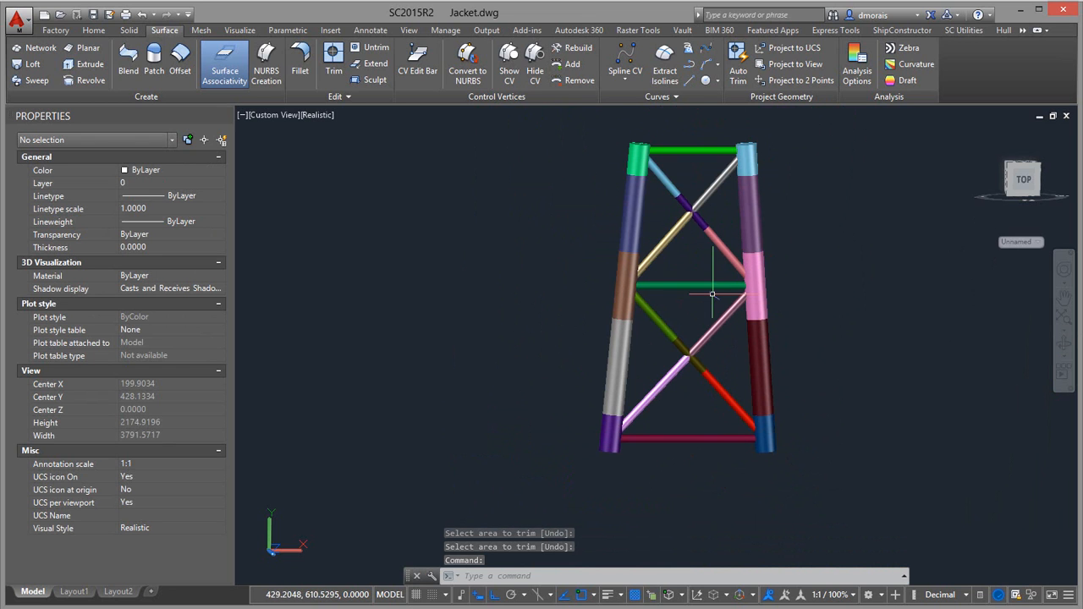
pyautogui.click(801, 468)
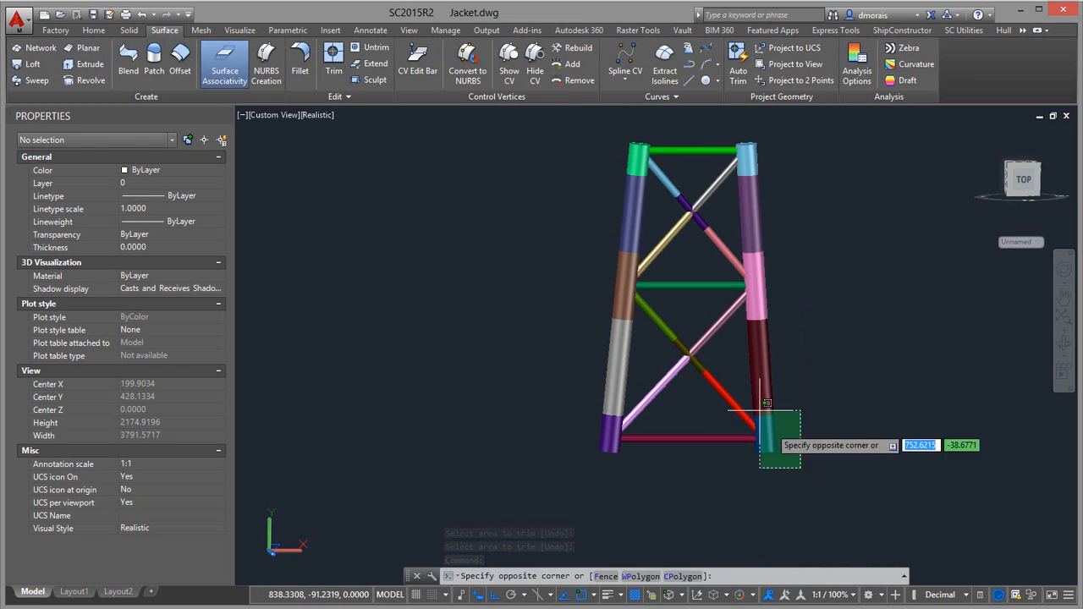
pyautogui.click(589, 134)
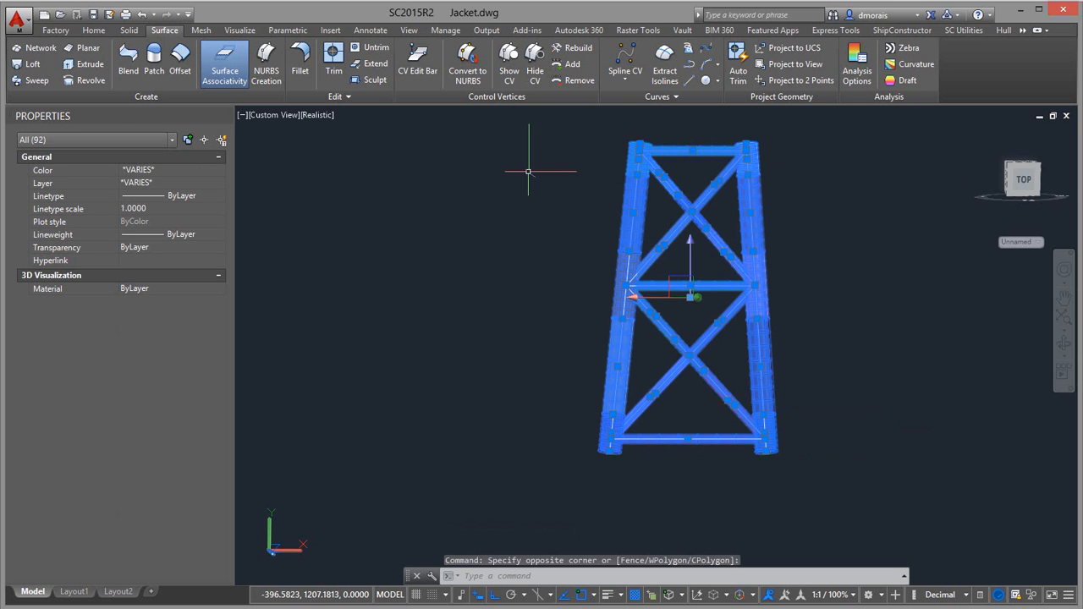
pyautogui.click(1002, 33)
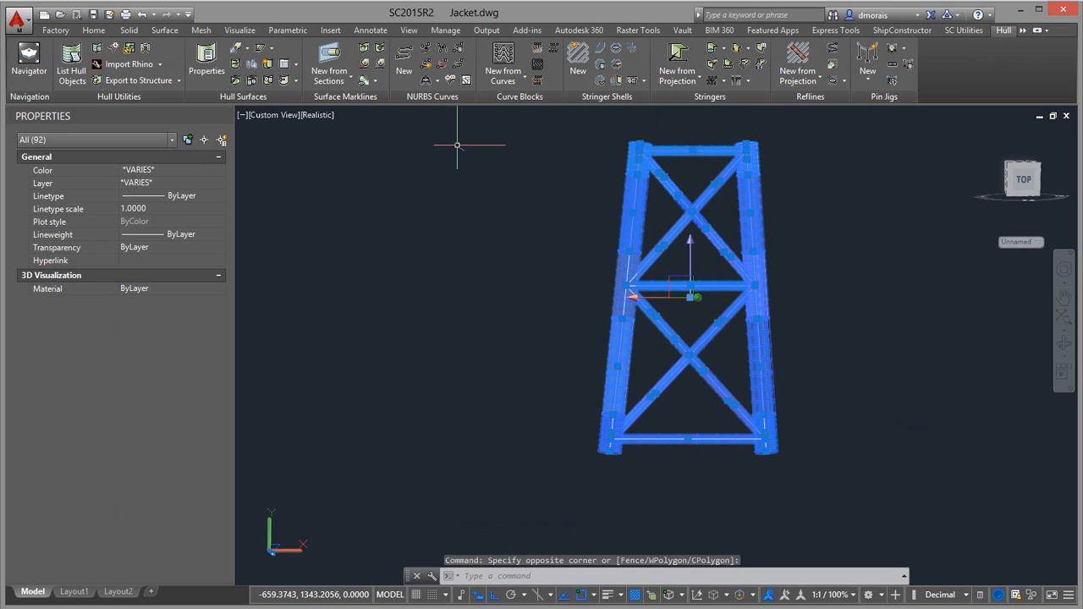
pyautogui.click(247, 53)
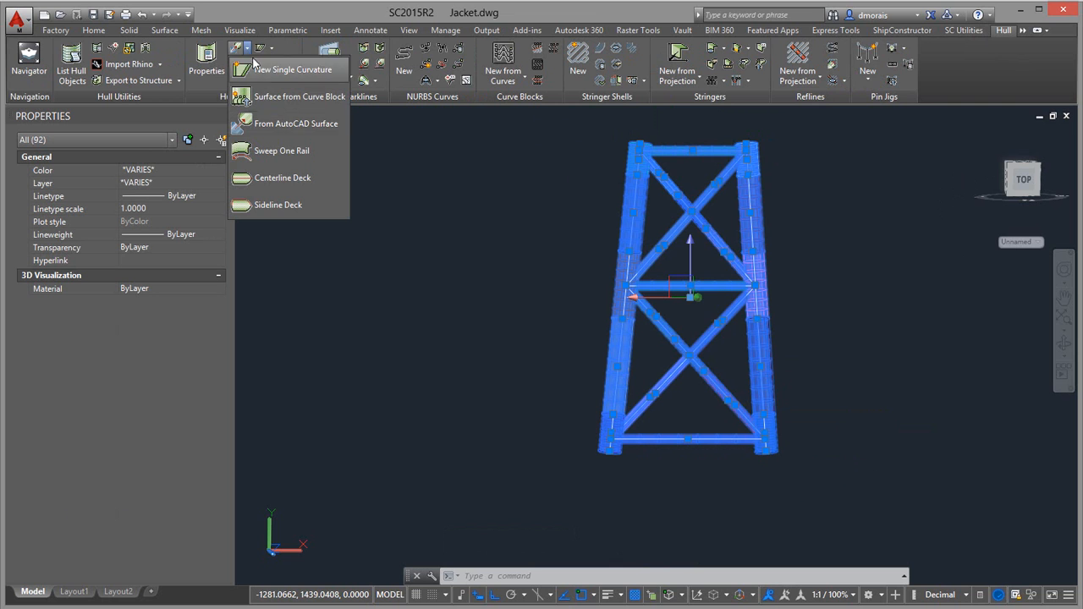
pyautogui.click(290, 127)
pyautogui.click(560, 356)
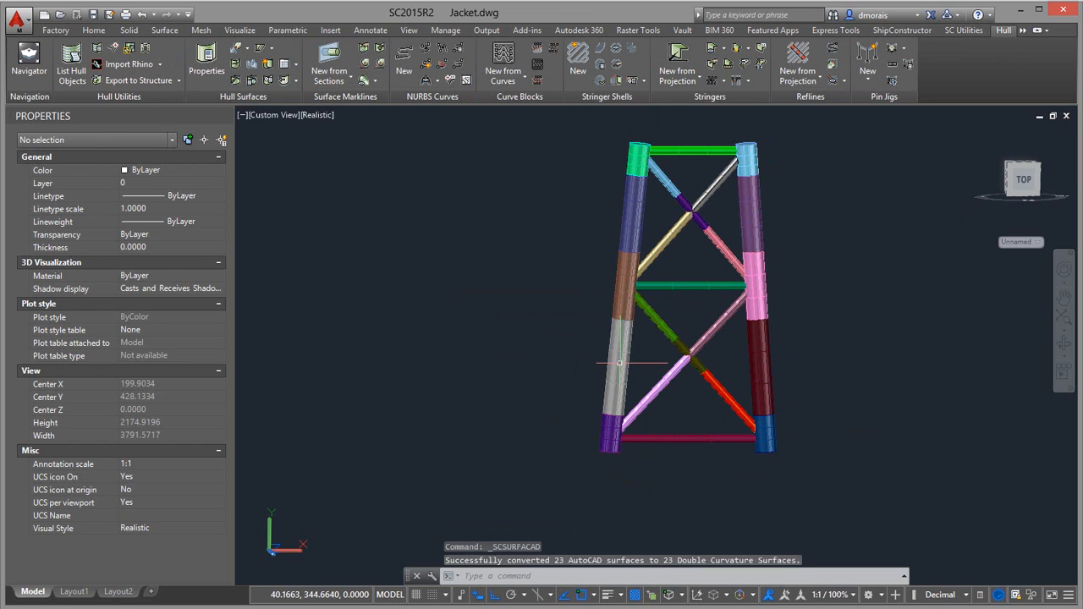
# Check the object type of the gray left leg section and examine the trimmed brace end at the upper left joint.
pyautogui.click(621, 368)
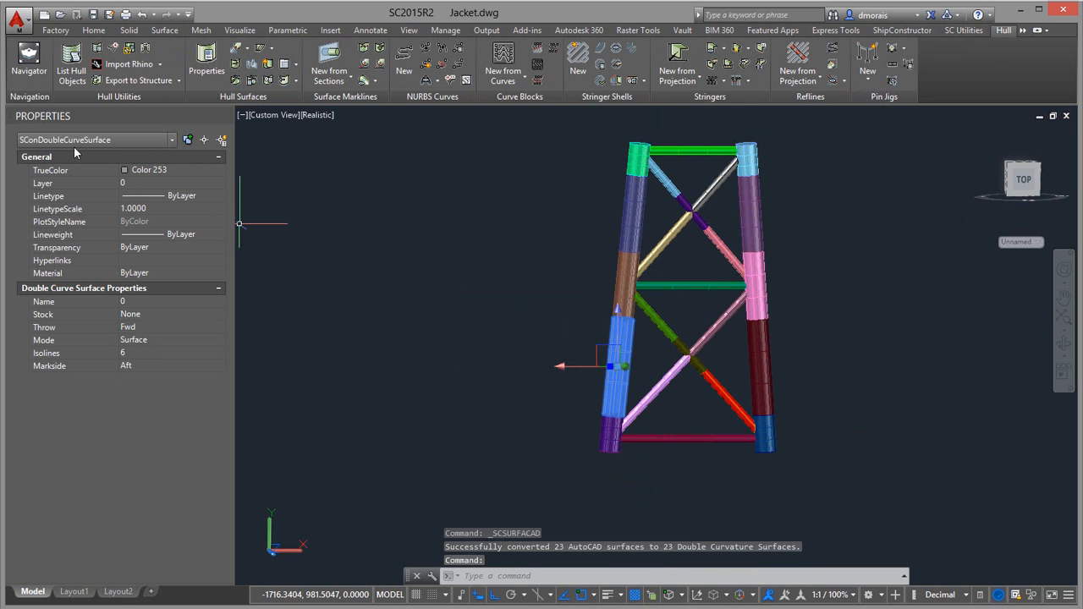
pyautogui.press('Escape')
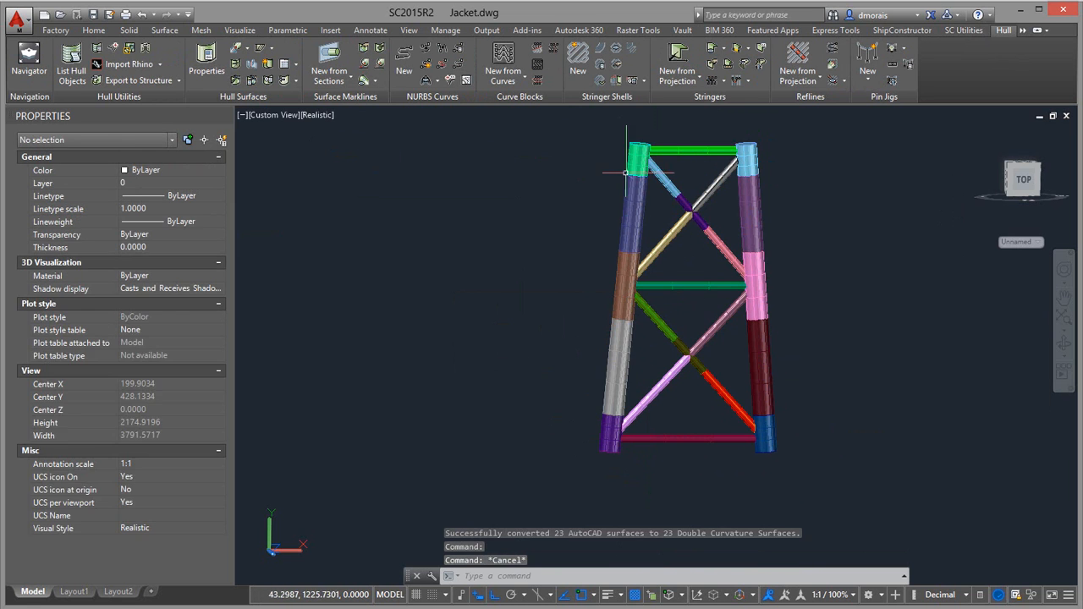
pyautogui.scroll(3, 655, 176)
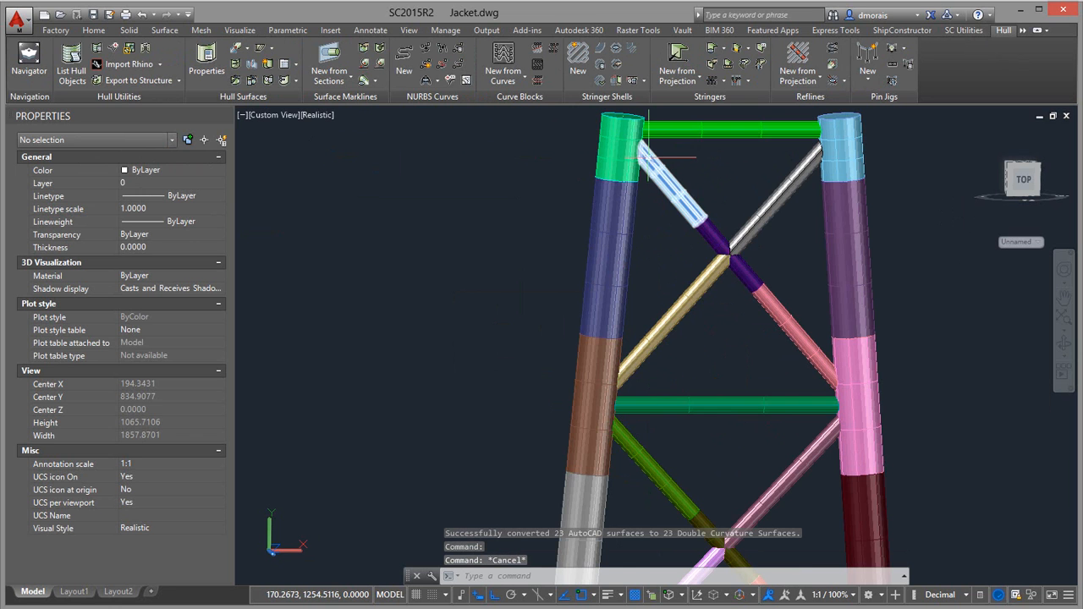
pyautogui.scroll(5, 640, 144)
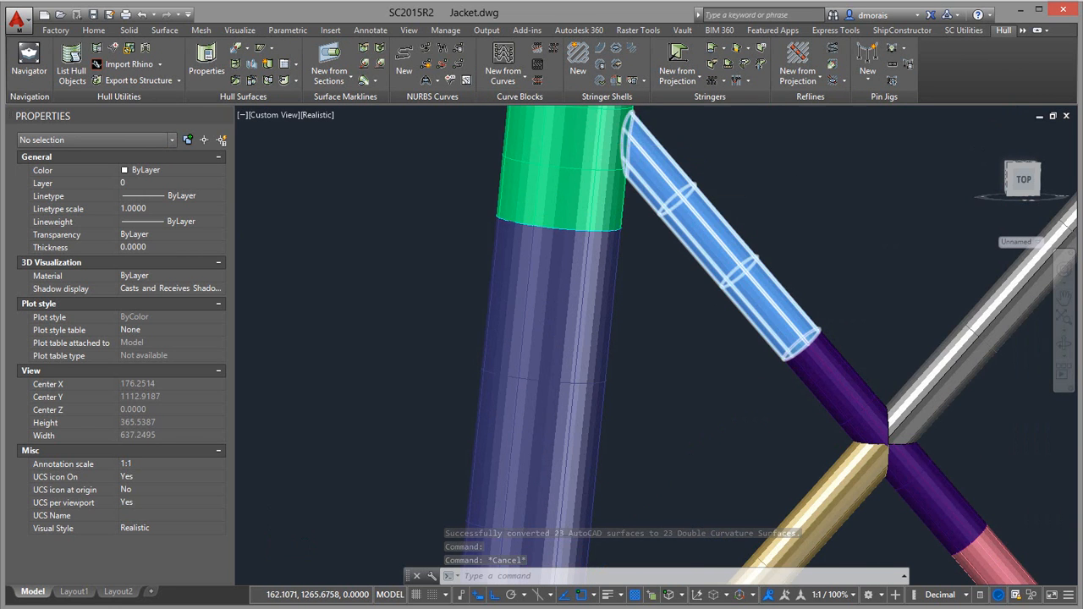
pyautogui.scroll(-4, 639, 144)
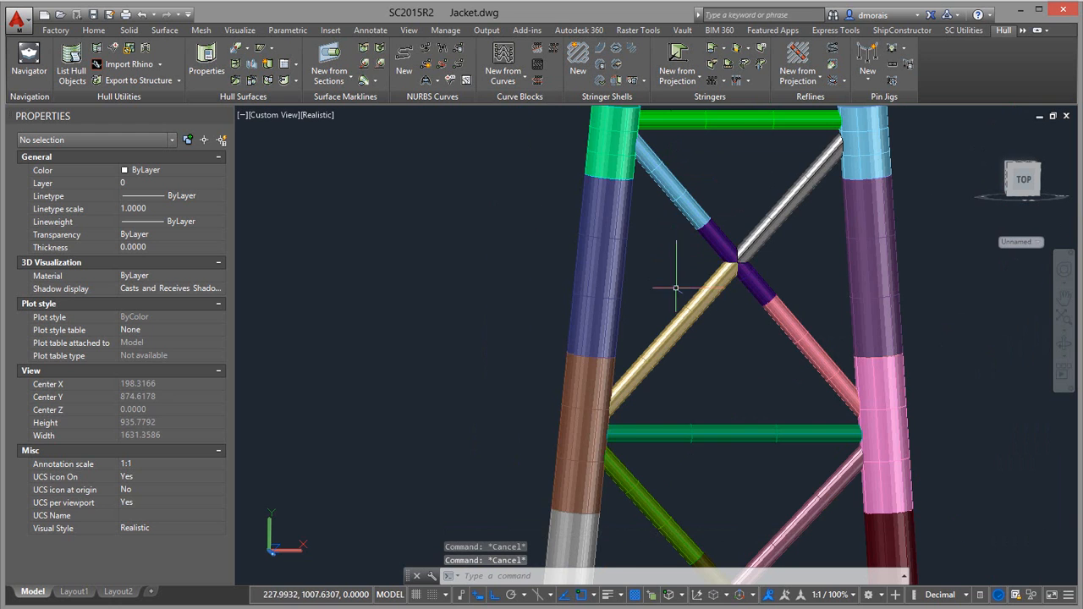
pyautogui.scroll(-4, 671, 277)
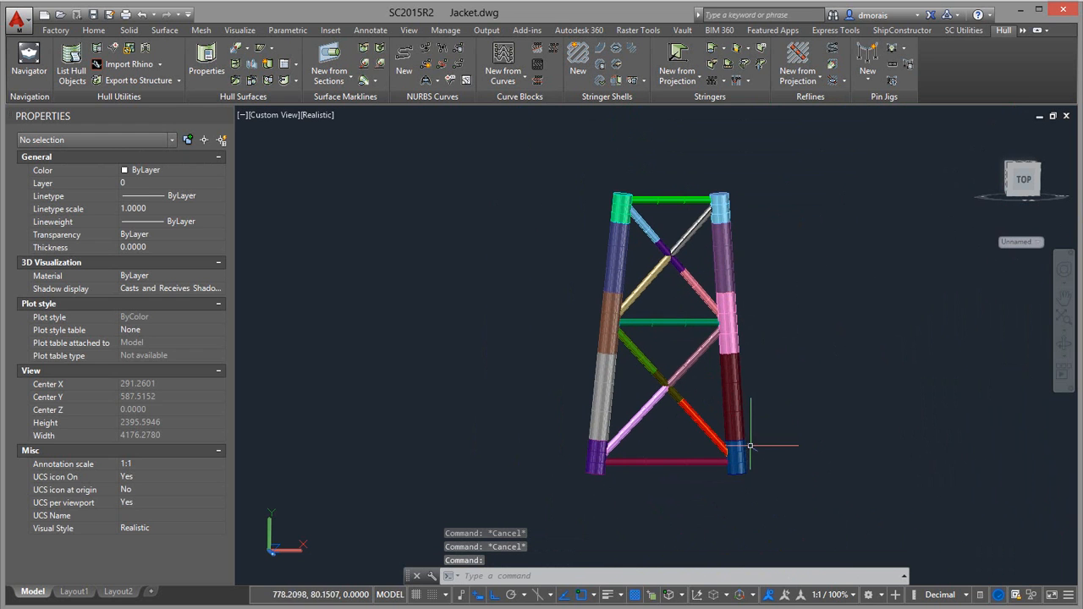
# Assign the PL14 stock to all the jacket's surfaces through their surface properties.
pyautogui.click(796, 488)
pyautogui.click(568, 182)
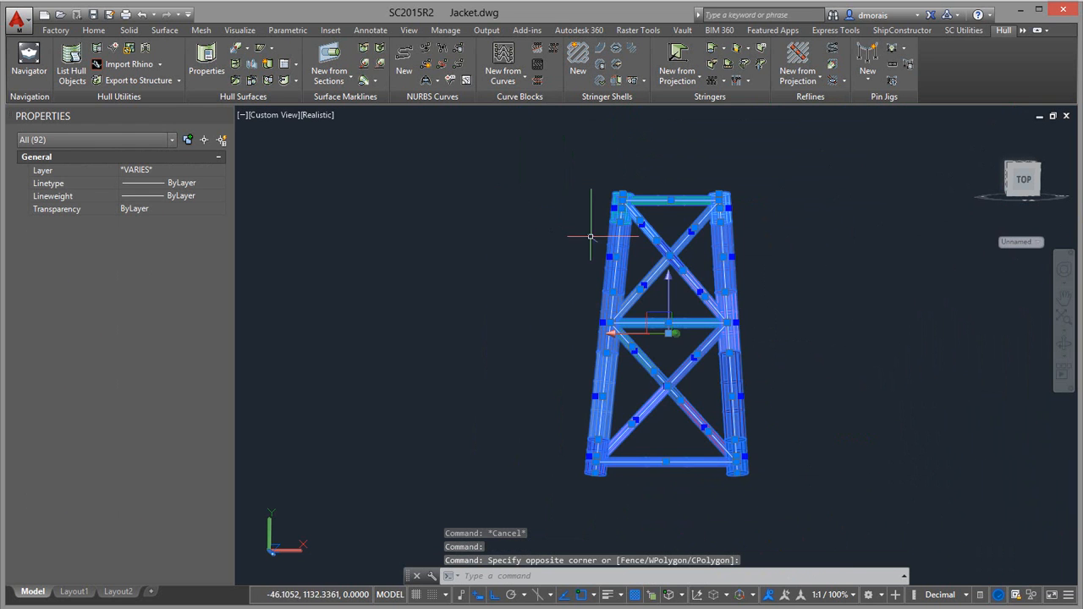
pyautogui.click(207, 61)
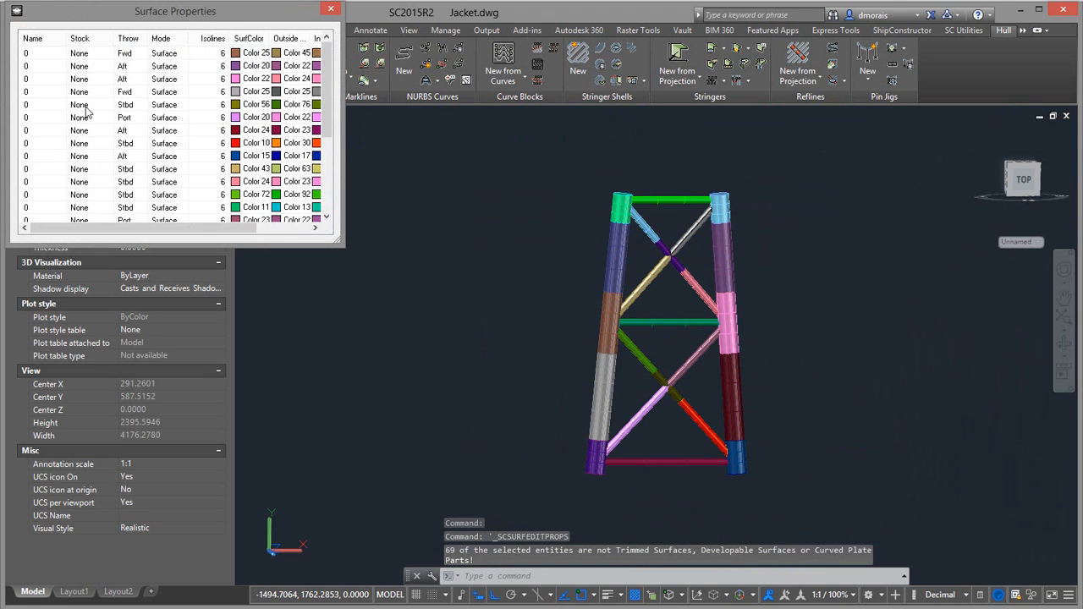
pyautogui.click(88, 53)
pyautogui.click(110, 55)
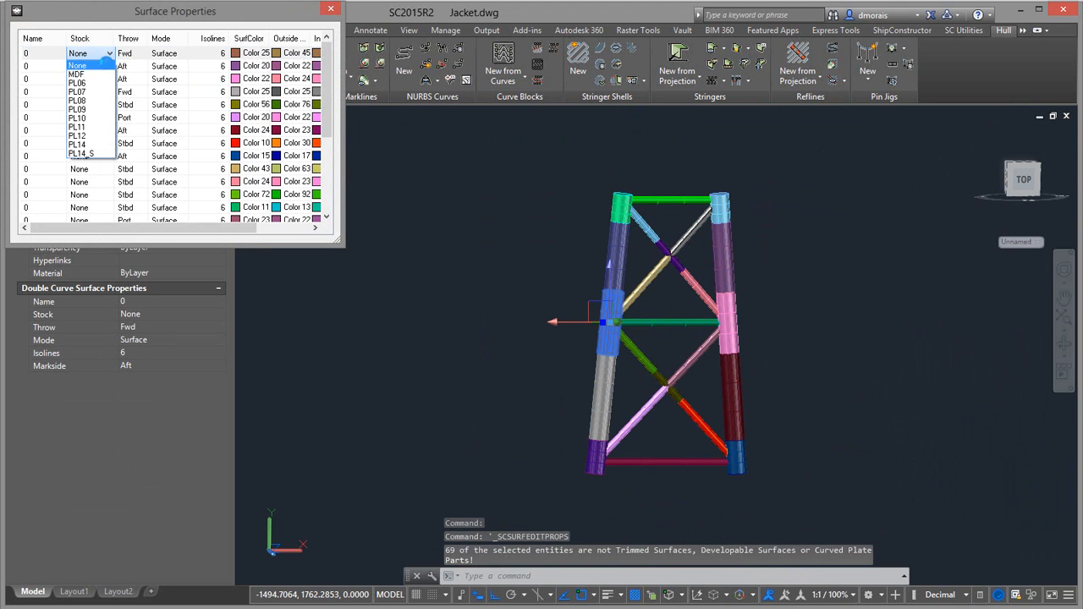
pyautogui.click(100, 144)
pyautogui.rightClick(91, 53)
pyautogui.click(122, 62)
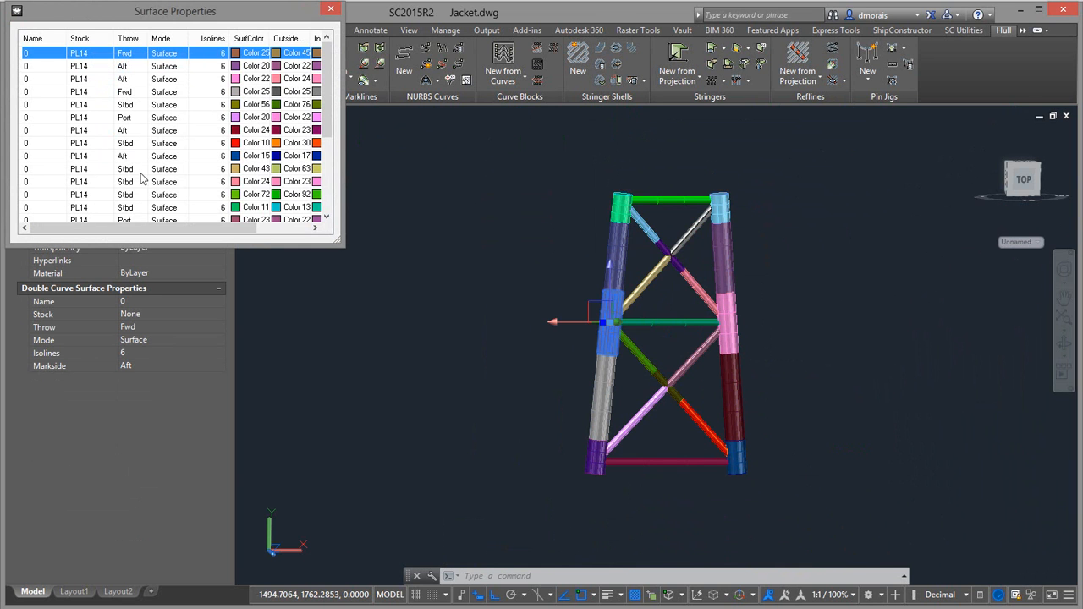
pyautogui.click(331, 11)
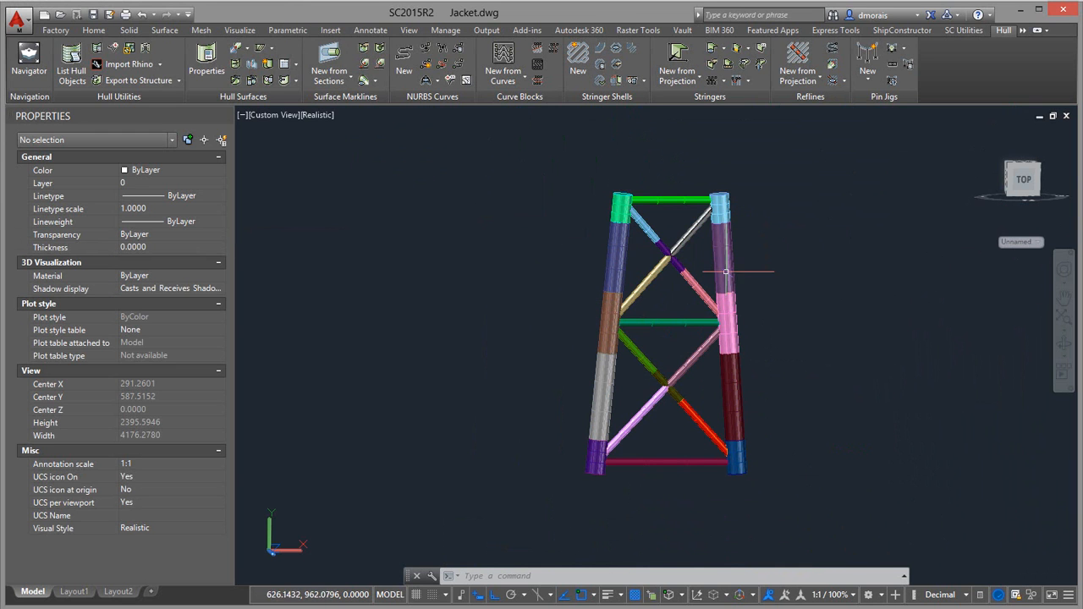
# Expand the gray upper-right diagonal brace surface into a flat plate, using the automatic lowest-strain direction and the neutral axis.
pyautogui.scroll(3, 716, 217)
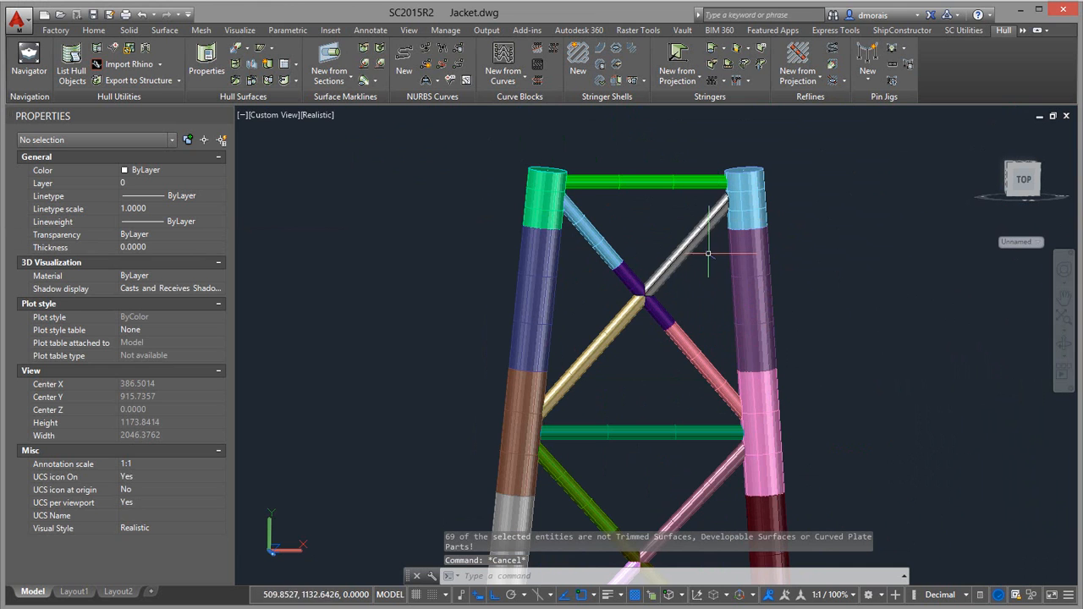
pyautogui.click(711, 214)
pyautogui.rightClick(714, 209)
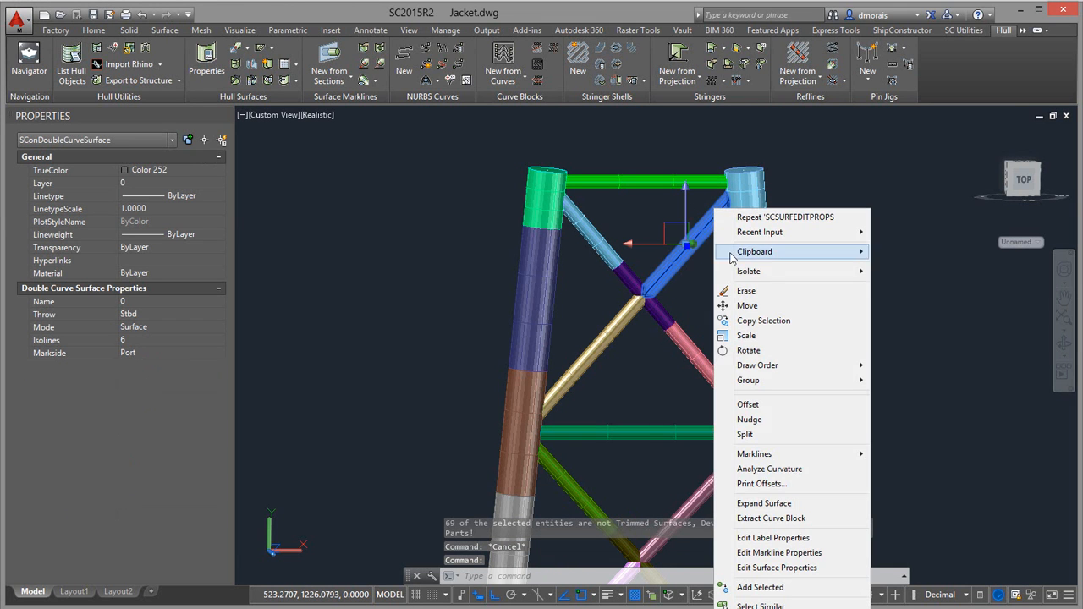
pyautogui.click(764, 503)
pyautogui.click(646, 373)
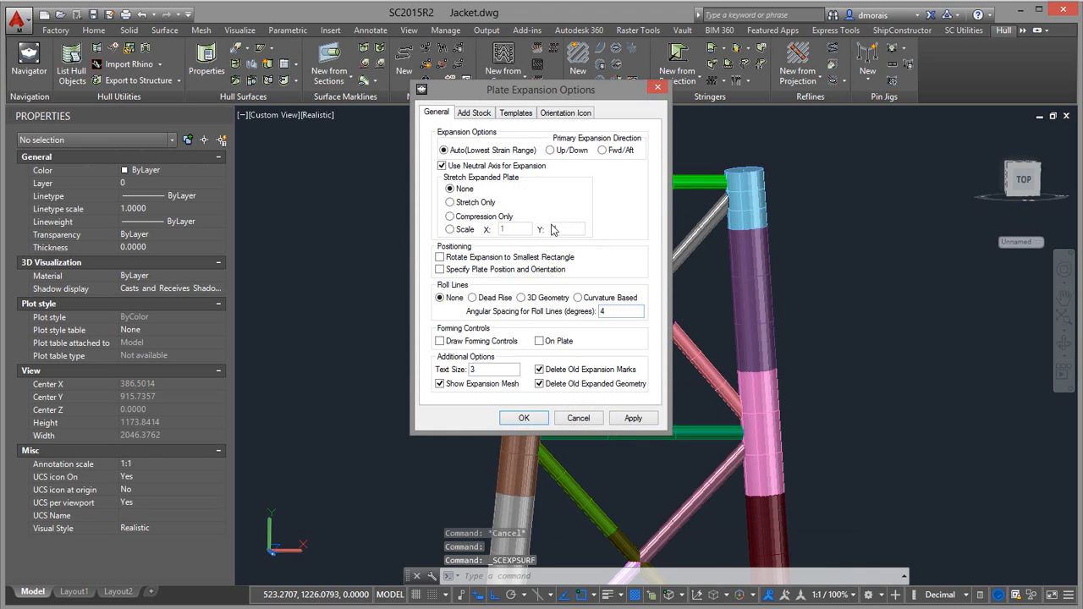
pyautogui.click(531, 421)
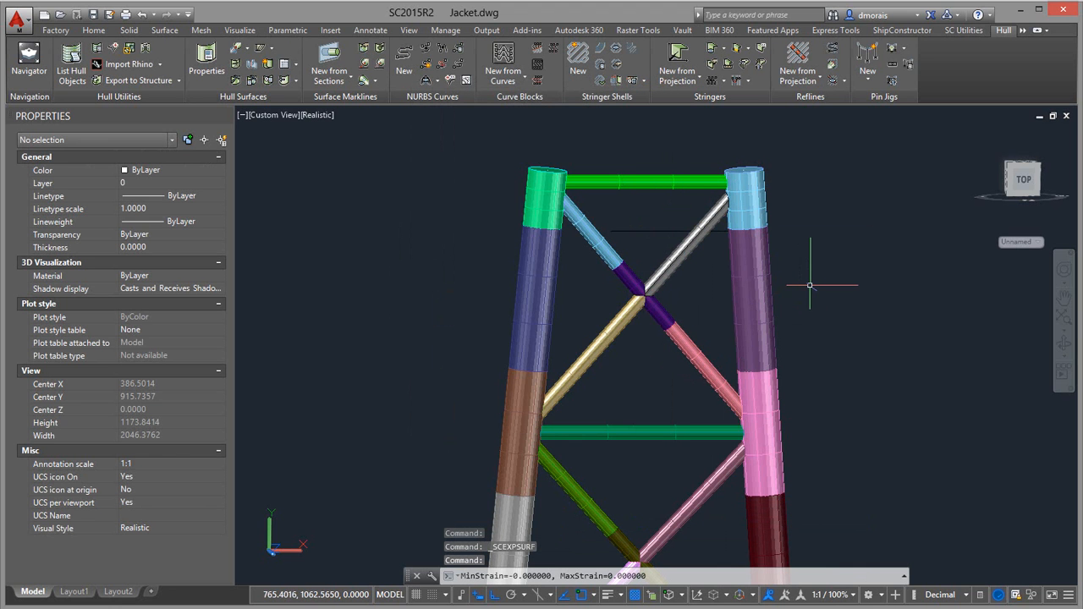
# Examine the shape and end contours of the gray brace's expanded plate beside the jacket.
pyautogui.keyDown('shift'); pyautogui.moveTo(810, 285); pyautogui.dragTo(738, 297, button='middle'); pyautogui.keyUp('shift')
pyautogui.scroll(3, 716, 264)
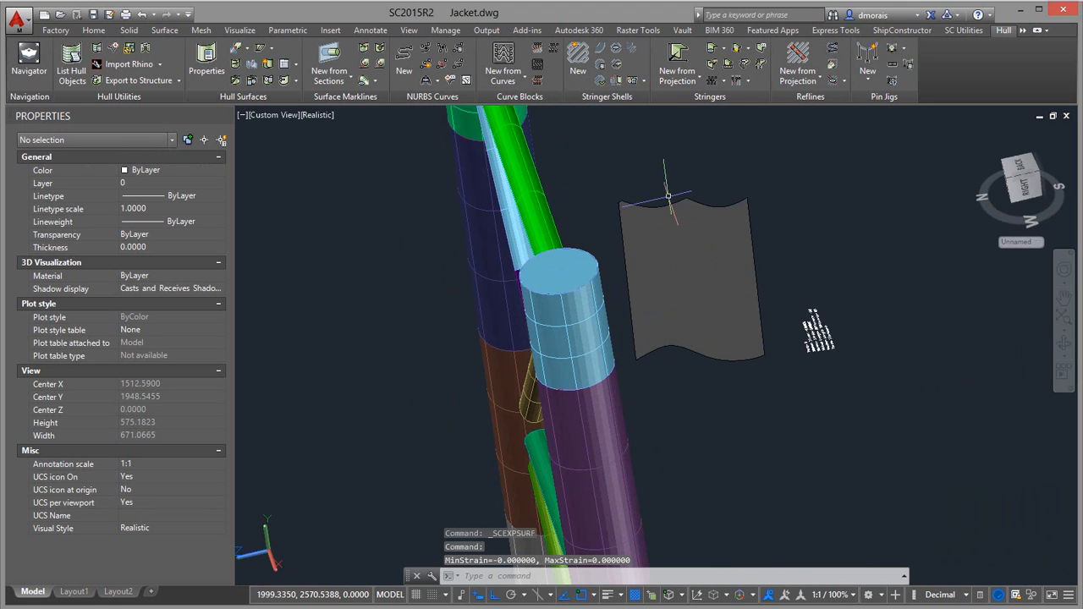
pyautogui.keyDown('shift'); pyautogui.moveTo(707, 360); pyautogui.dragTo(785, 418, button='middle'); pyautogui.keyUp('shift')
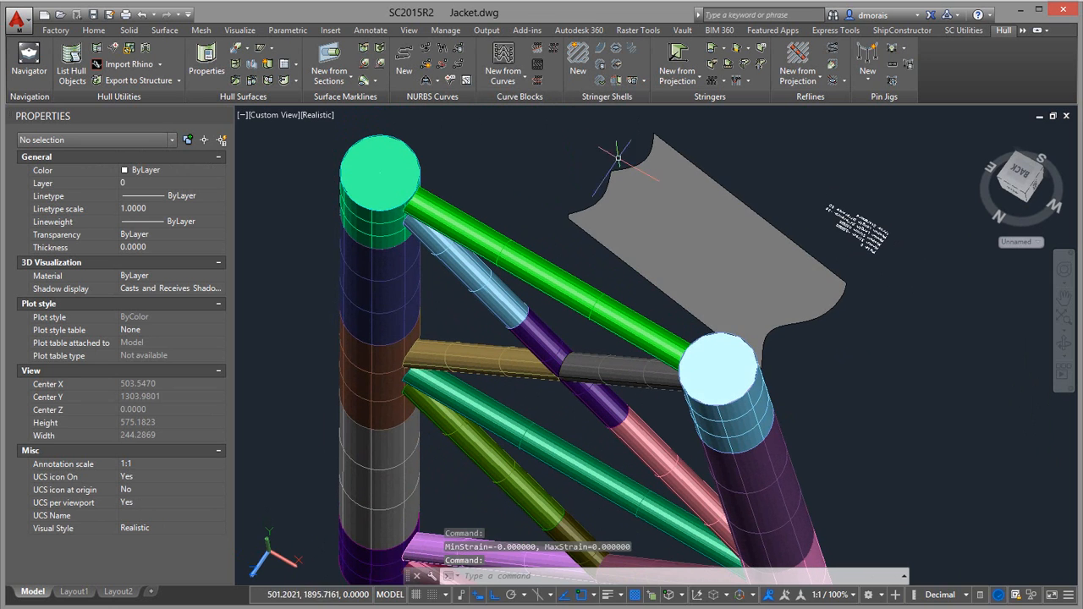
pyautogui.moveTo(848, 343); pyautogui.dragTo(641, 284, button='middle')
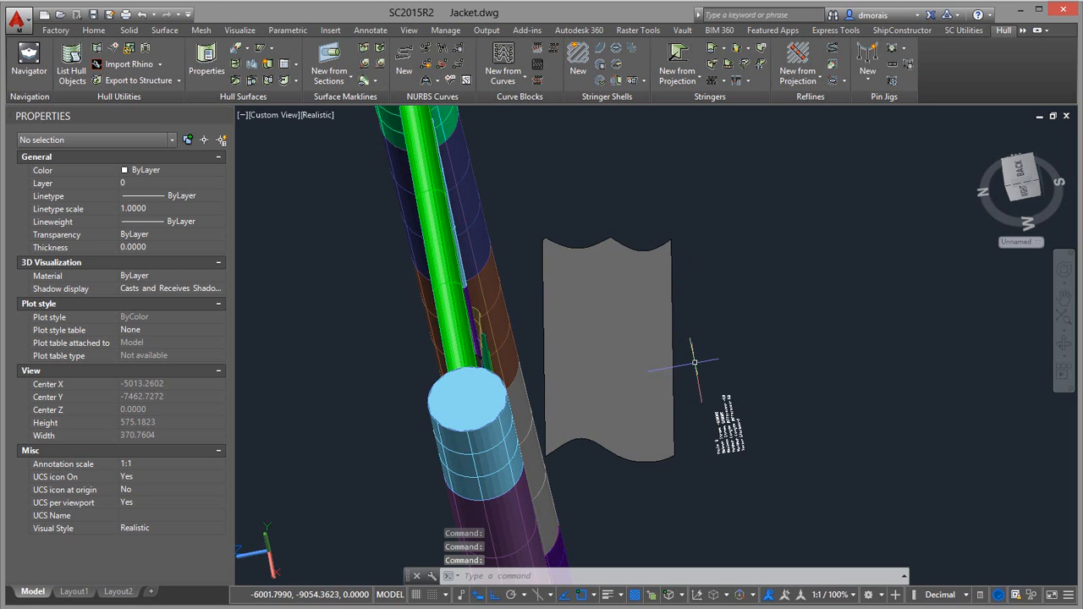
# Expand the pink diagonal brace surface below the upper crossing into a flat plate, continuing with the same expansion options.
pyautogui.keyDown('shift'); pyautogui.moveTo(627, 503); pyautogui.dragTo(724, 423, button='middle'); pyautogui.keyUp('shift')
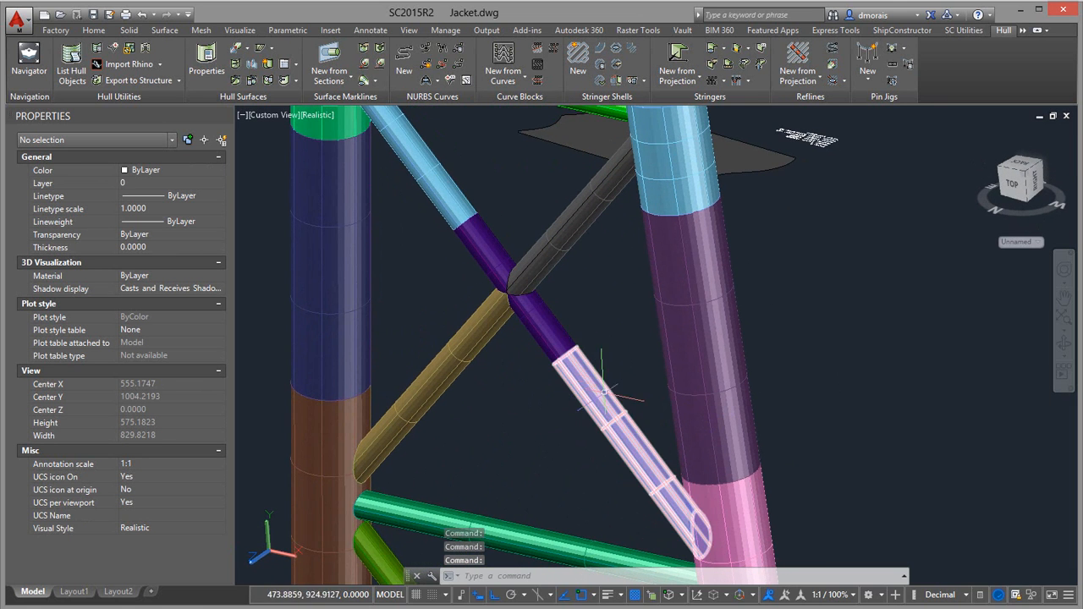
pyautogui.click(606, 412)
pyautogui.rightClick(601, 401)
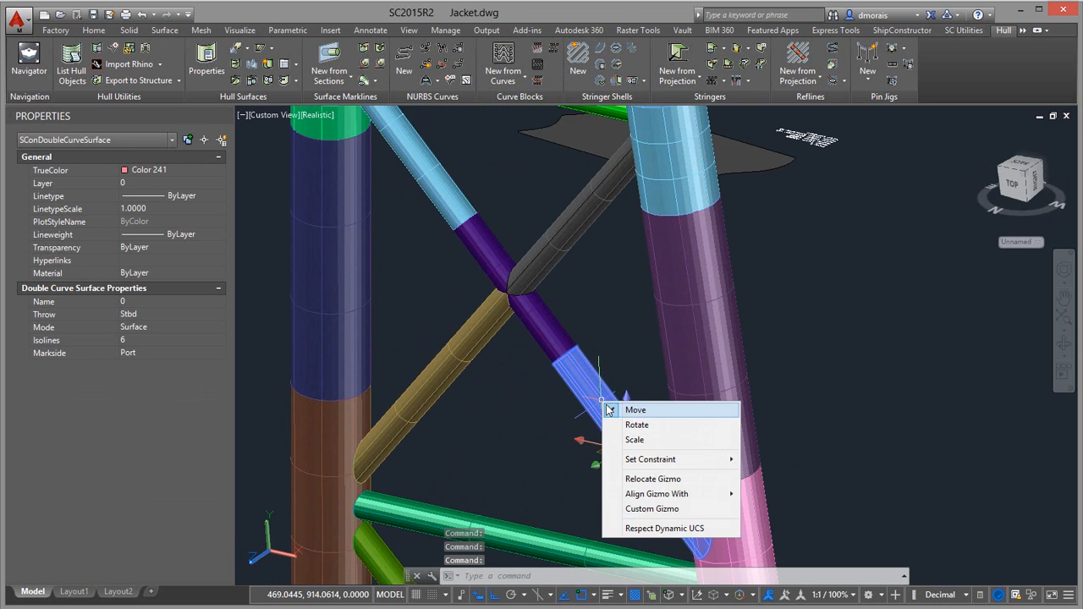
pyautogui.click(590, 397)
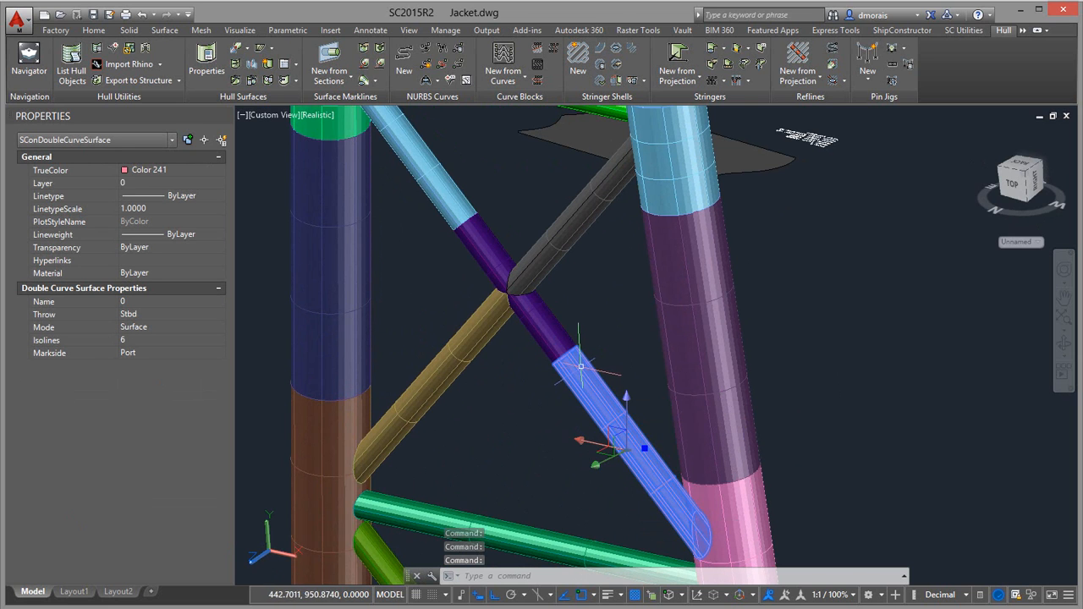
pyautogui.rightClick(581, 370)
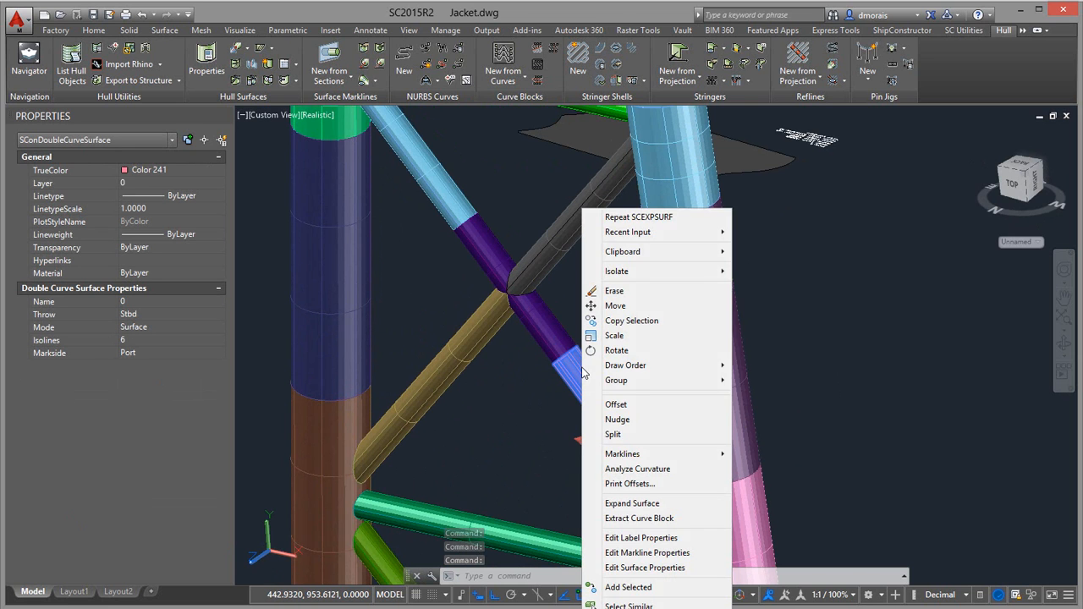
pyautogui.click(634, 503)
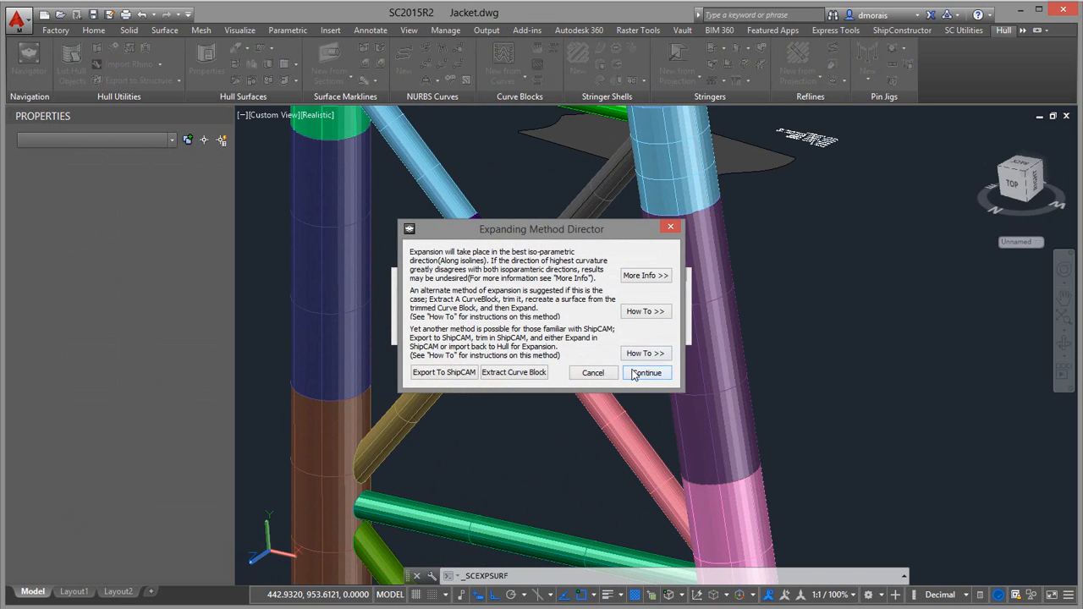
pyautogui.click(645, 374)
pyautogui.click(543, 425)
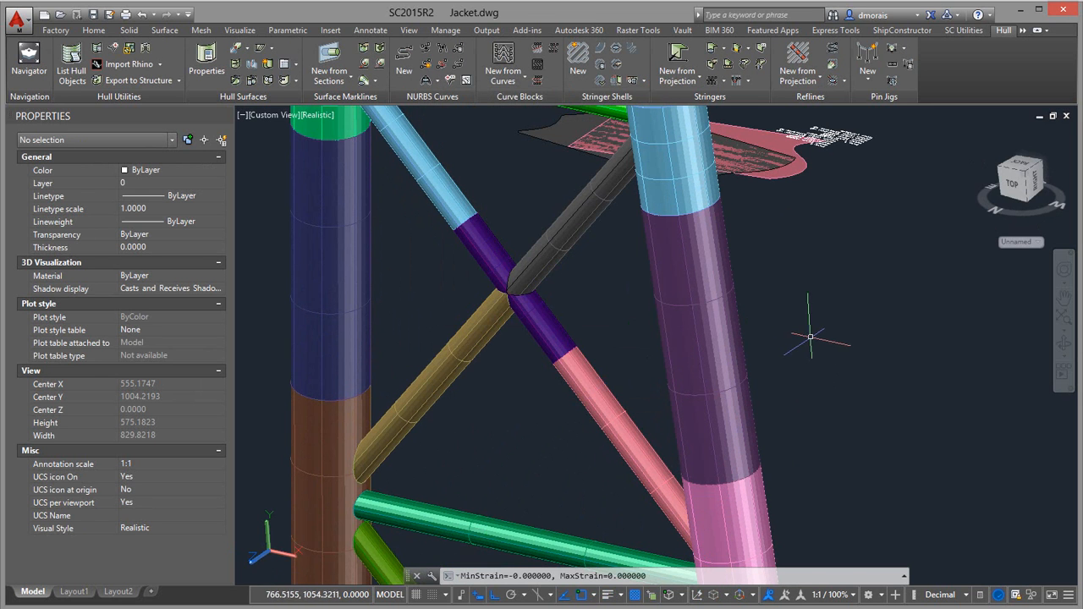
# Move the pink expanded plate about 275 units along the Y axis, away from the gray expanded plate.
pyautogui.keyDown('shift'); pyautogui.moveTo(798, 380); pyautogui.dragTo(657, 353, button='middle'); pyautogui.keyUp('shift')
pyautogui.click(631, 275)
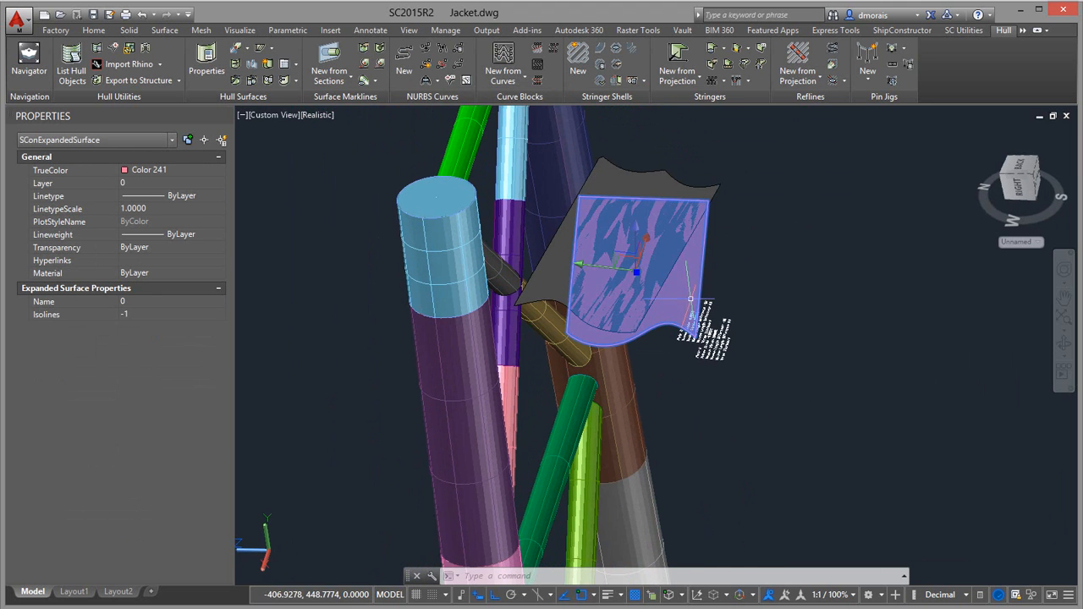
pyautogui.click(592, 269)
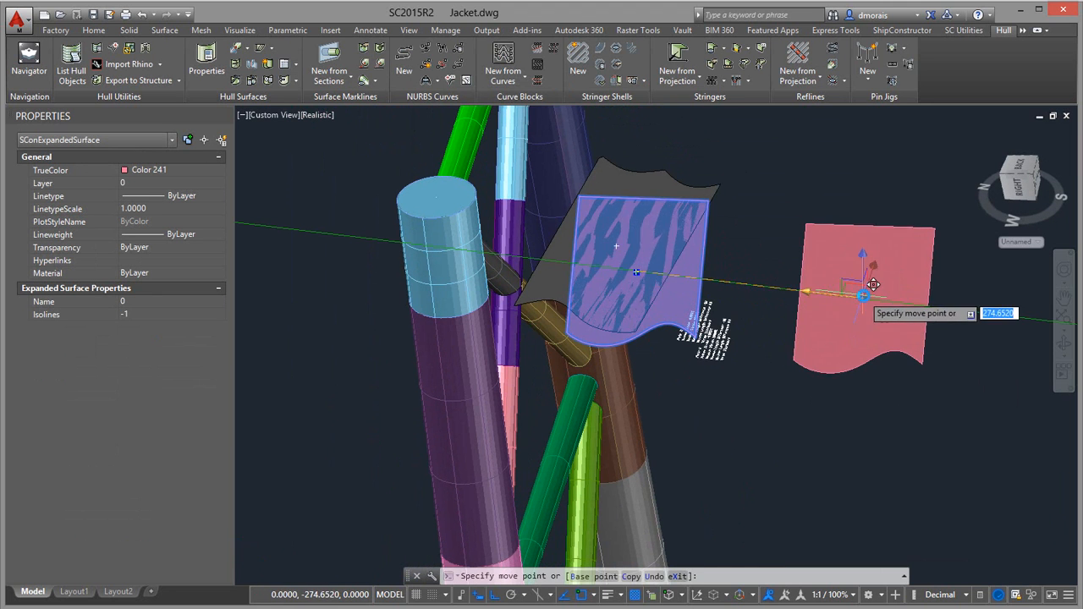
pyautogui.click(862, 296)
pyautogui.press('Escape')
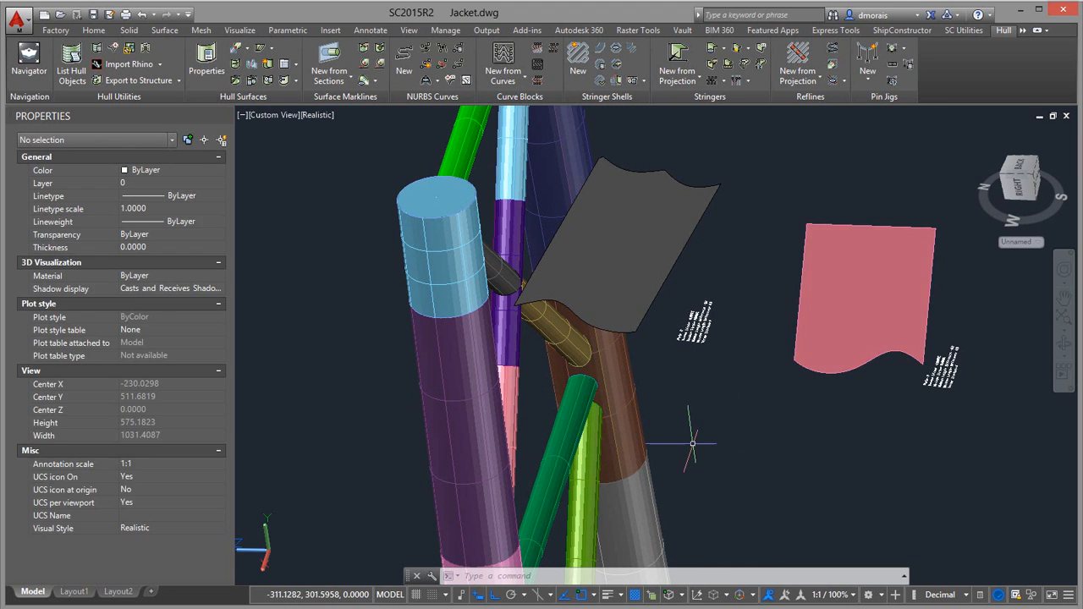
pyautogui.keyDown('shift'); pyautogui.moveTo(657, 375); pyautogui.dragTo(725, 395, button='middle'); pyautogui.keyUp('shift')
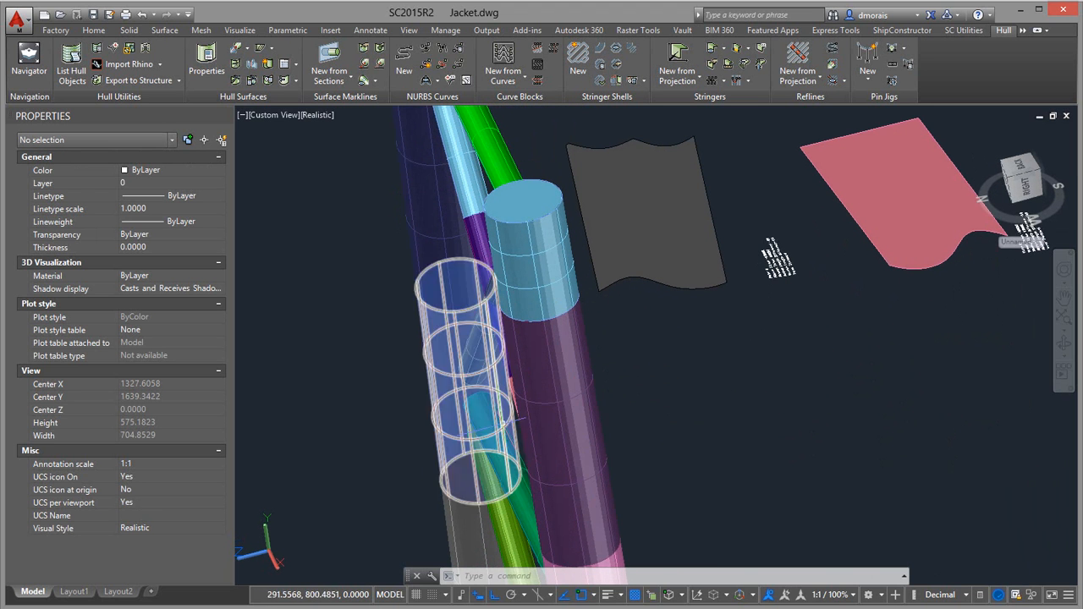
pyautogui.keyDown('shift'); pyautogui.moveTo(364, 396); pyautogui.dragTo(444, 420, button='middle'); pyautogui.keyUp('shift')
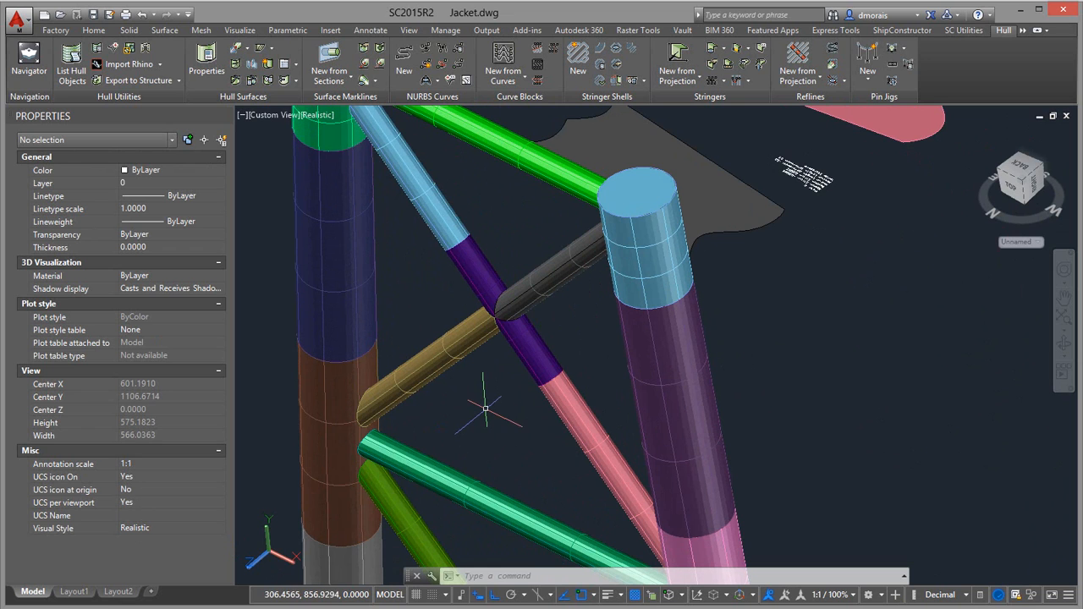